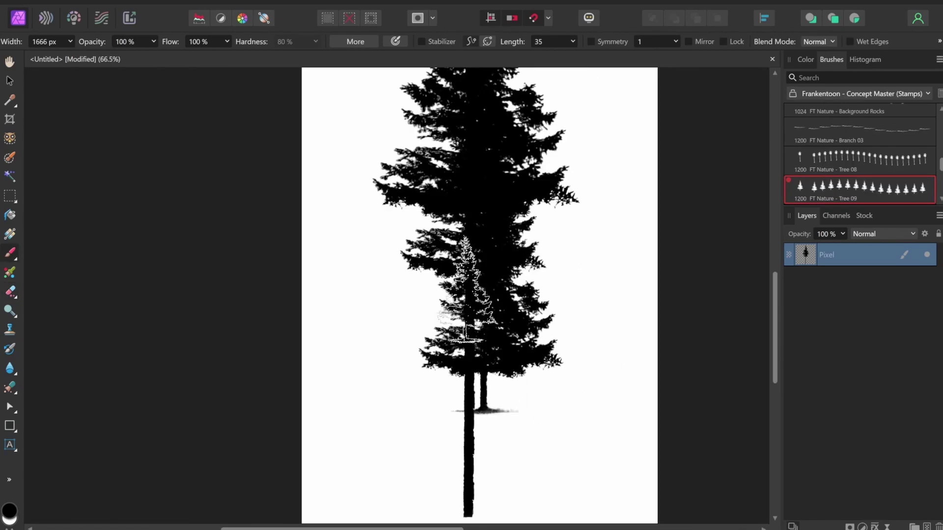
# Step: Resize the FT Nature Tree 09 stamp brush and stamp a smaller pine tree near the base
pyautogui.press(']')
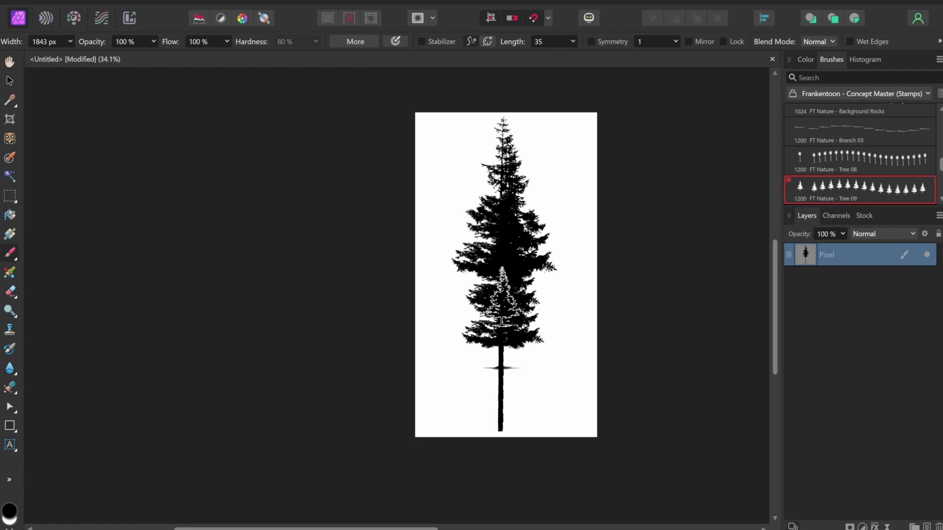
pyautogui.press(']')
pyautogui.press(']')
pyautogui.press(']')
pyautogui.hotkey('ctrl', 'z')
pyautogui.press('[')
pyautogui.press('[')
pyautogui.click(502, 327)
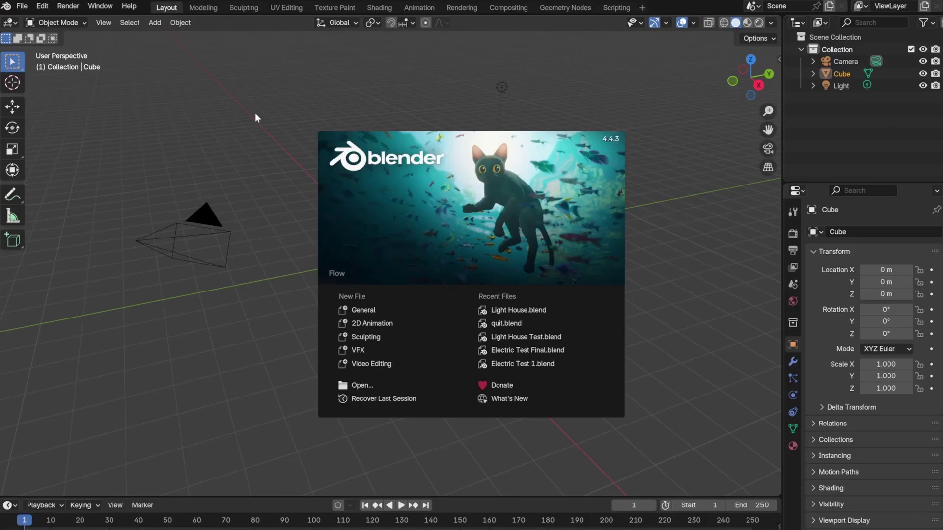
# Step: Dismiss the splash screen and delete the default camera, cube and light
pyautogui.click(273, 122)
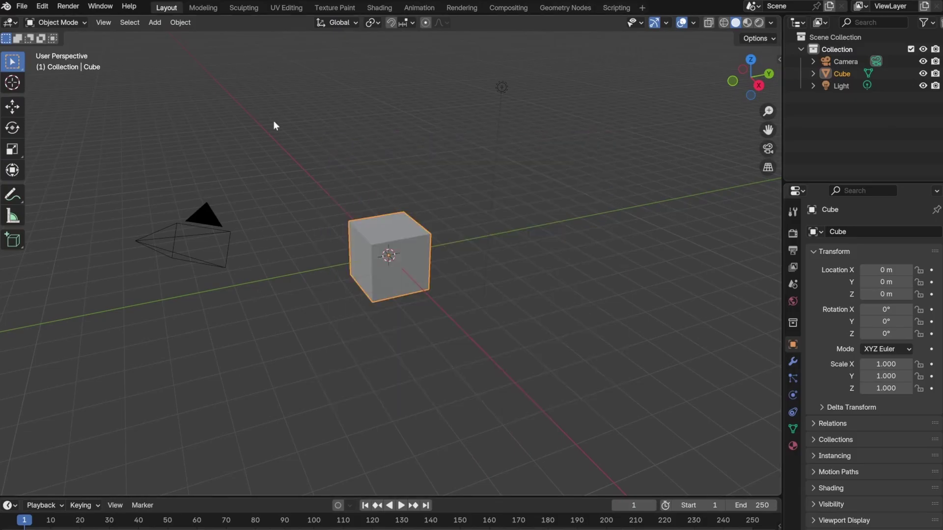
pyautogui.press('a')
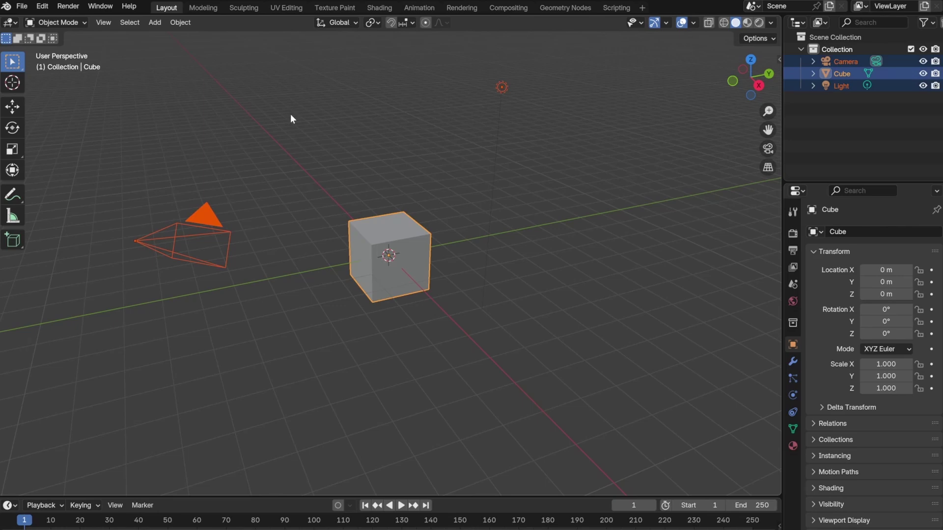
pyautogui.press('Delete')
pyautogui.click(759, 38)
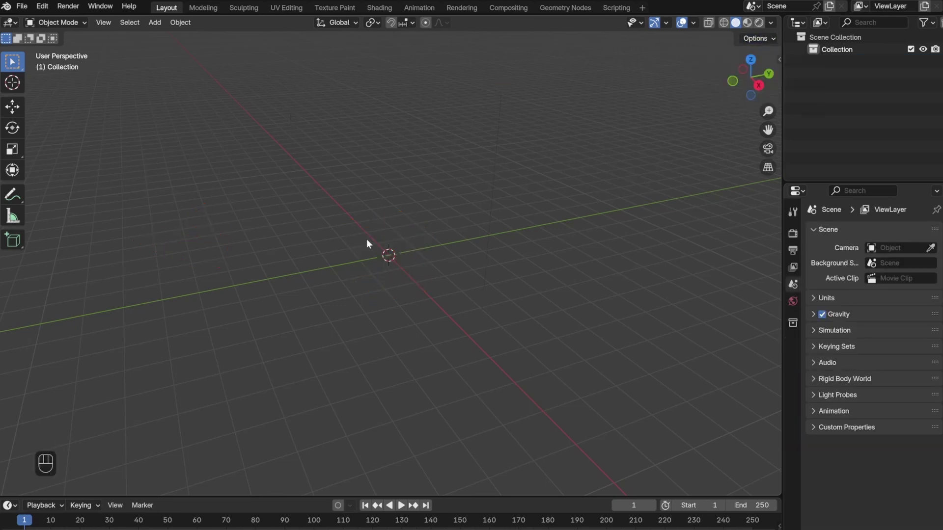
# Step: Import tree new 1.png as an image plane
pyautogui.hotkey('shift', 'a')
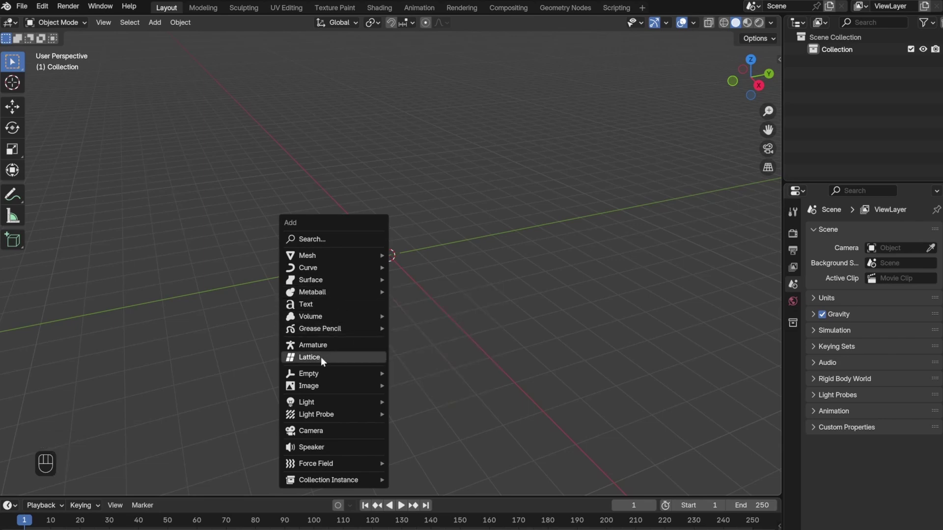
pyautogui.moveTo(326, 385)
pyautogui.click(457, 413)
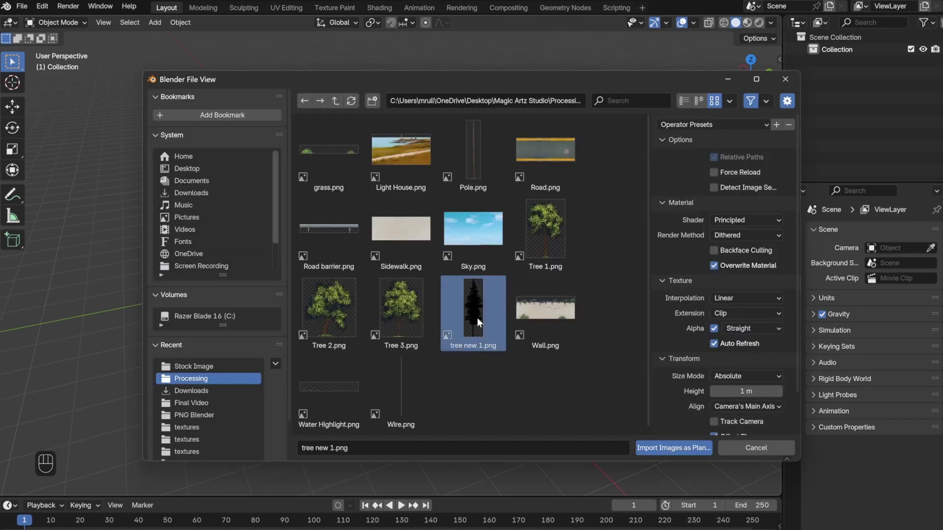
pyautogui.click(665, 447)
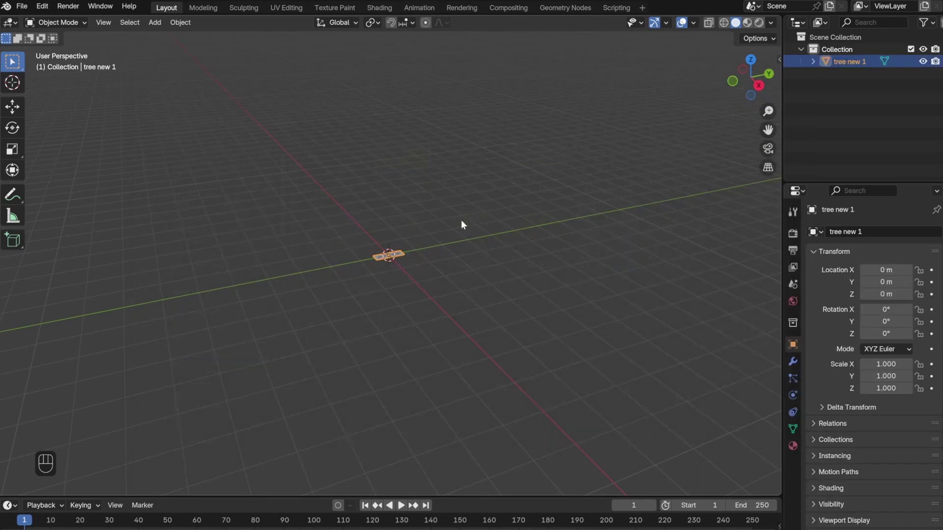
# Step: Switch to Rendered shading and stand the tree plane upright with a 90° X rotation
pyautogui.click(759, 23)
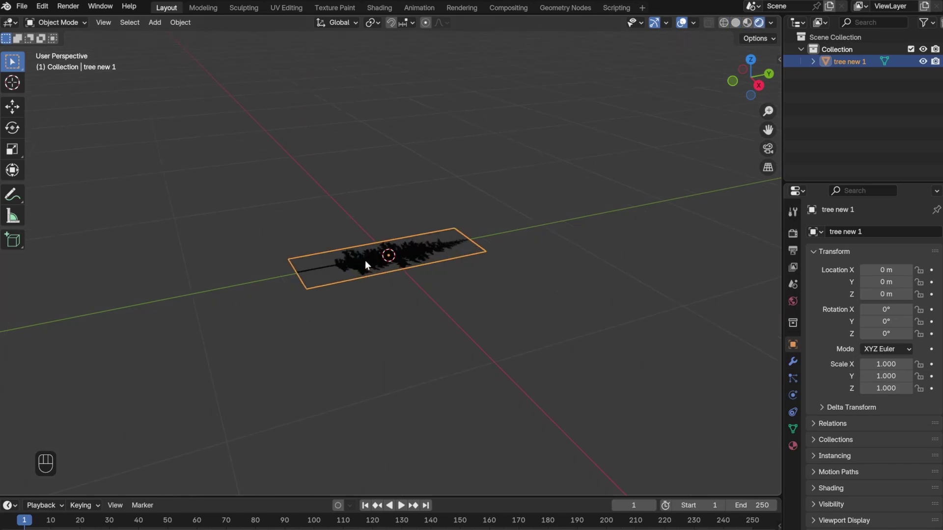
pyautogui.press('r')
pyautogui.press('x')
pyautogui.press('9')
pyautogui.press('0')
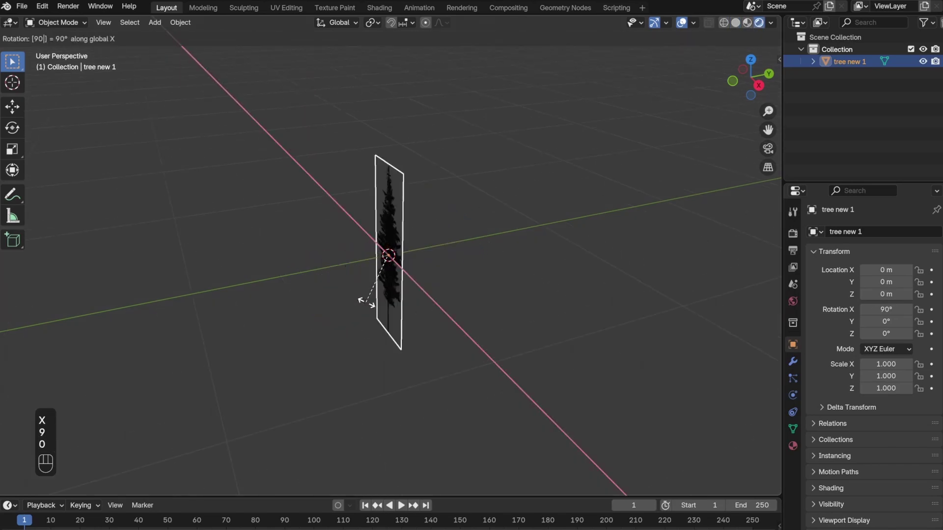
pyautogui.press('Return')
# Step: Scale the tree plane by 3, then undo it and start rescaling it
pyautogui.press('s')
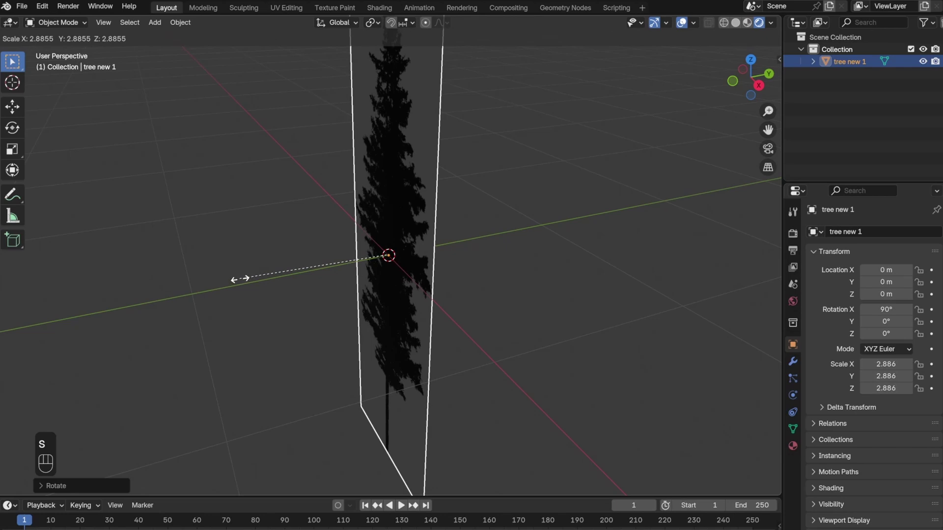
pyautogui.press('3')
pyautogui.press('Return')
pyautogui.scroll(-3, 316, 248)
pyautogui.moveTo(316, 248); pyautogui.dragTo(432, 231, button='middle')
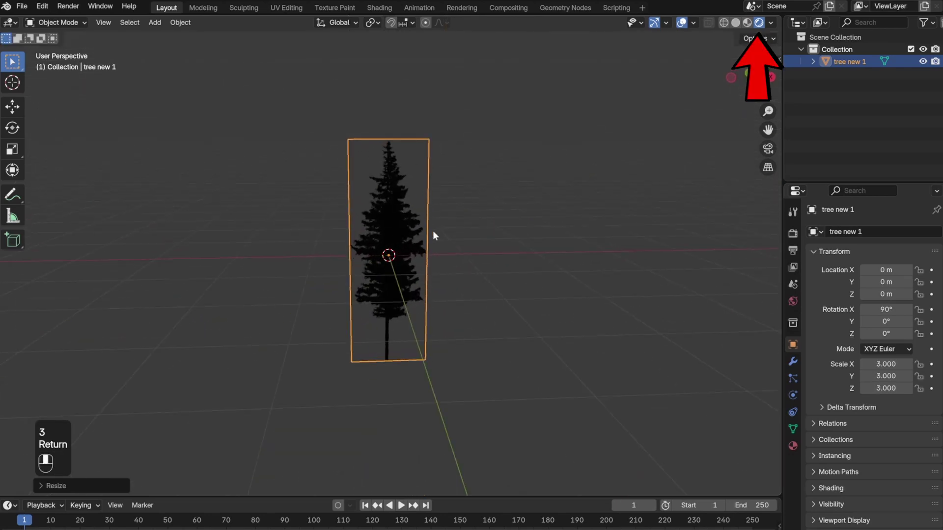
pyautogui.press('s')
pyautogui.press('Escape')
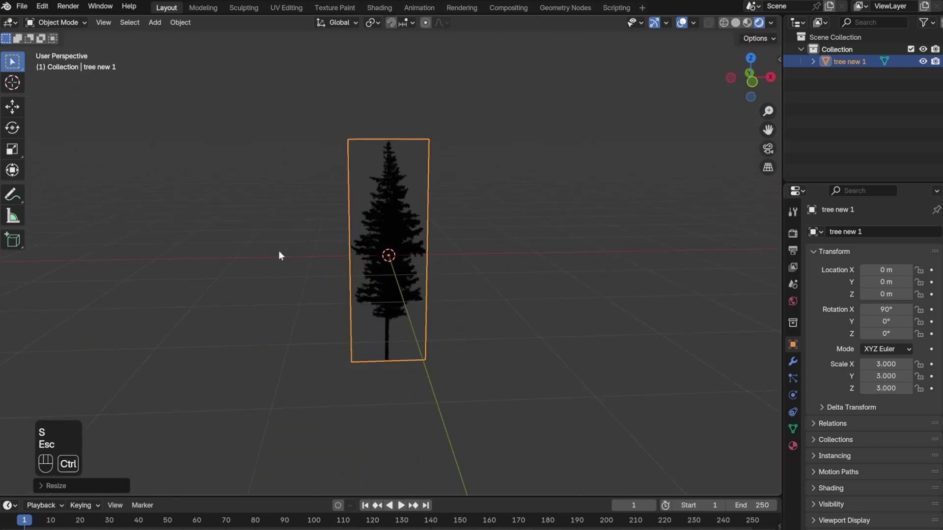
pyautogui.hotkey('ctrl', 'z')
pyautogui.press('s')
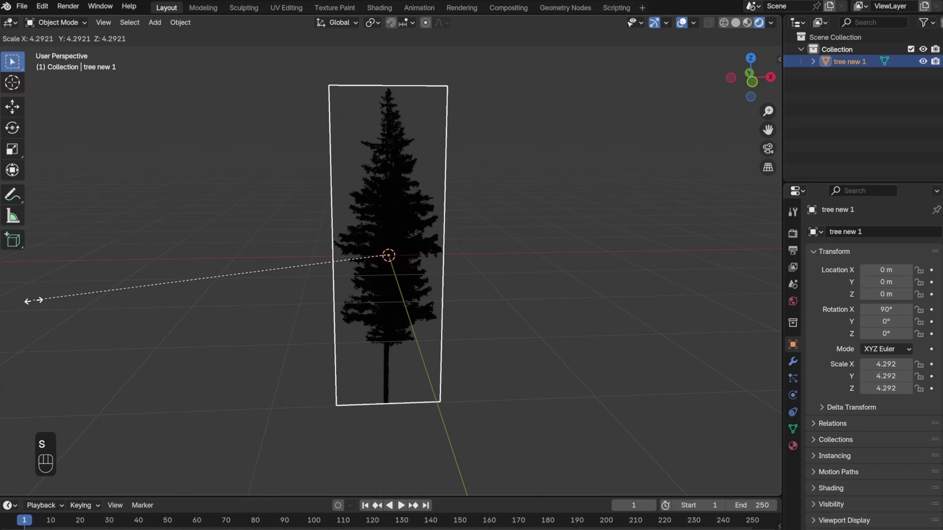
# Step: Enlarge the tree to scale 5, add a sun light, and view through the camera
pyautogui.press('5')
pyautogui.press('Return')
pyautogui.click(709, 126)
pyautogui.hotkey('shift', 'a')
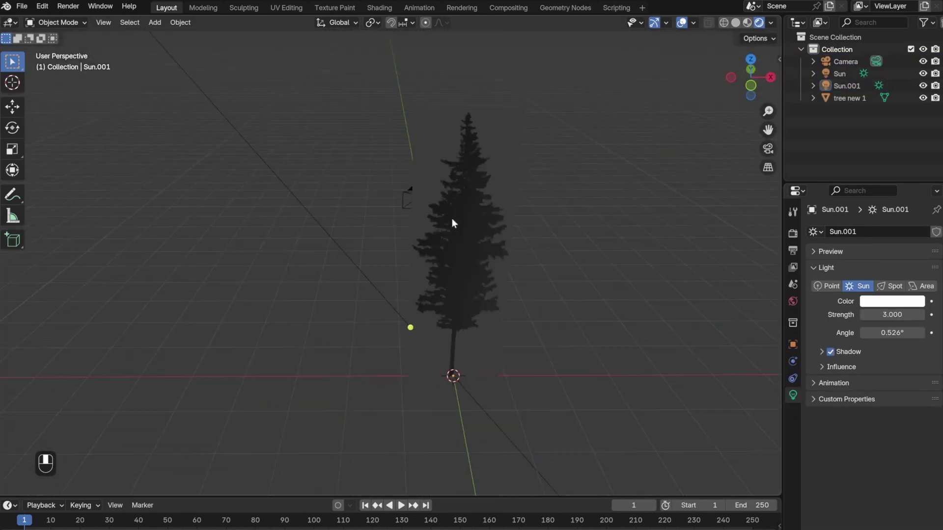
pyautogui.press('KP_0')
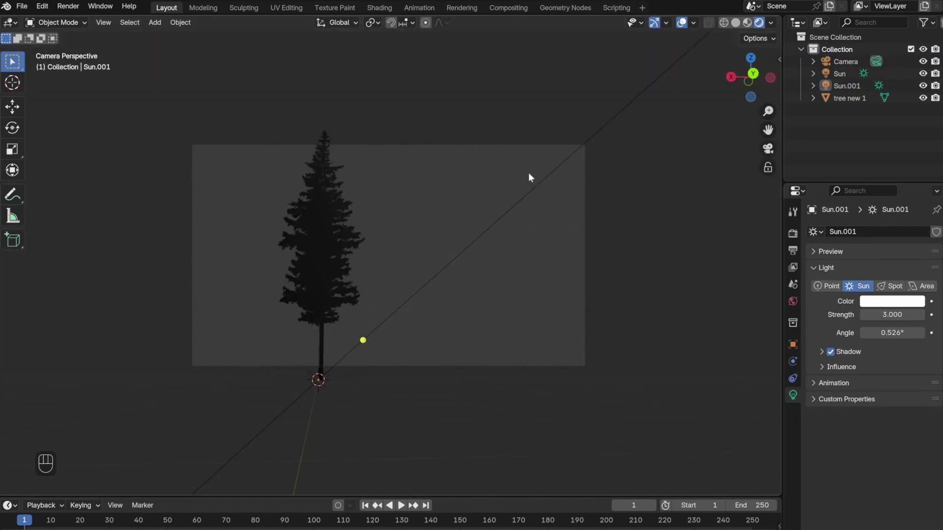
# Step: Duplicate the tree plane to the right and add a Z-rotated copy of the middle tree
pyautogui.hotkey('shift', 'd')
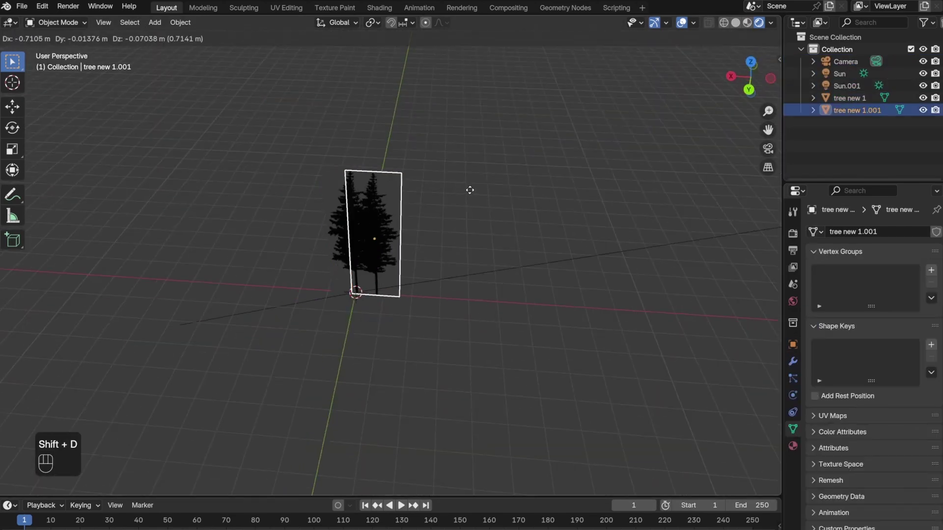
pyautogui.click(465, 85)
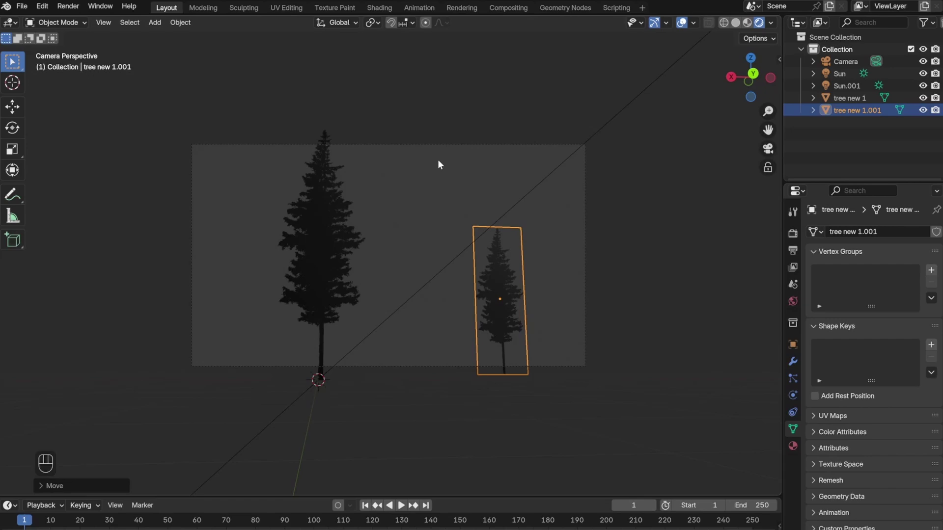
pyautogui.click(322, 246)
pyautogui.hotkey('shift', 'd')
pyautogui.press('r')
pyautogui.press('z')
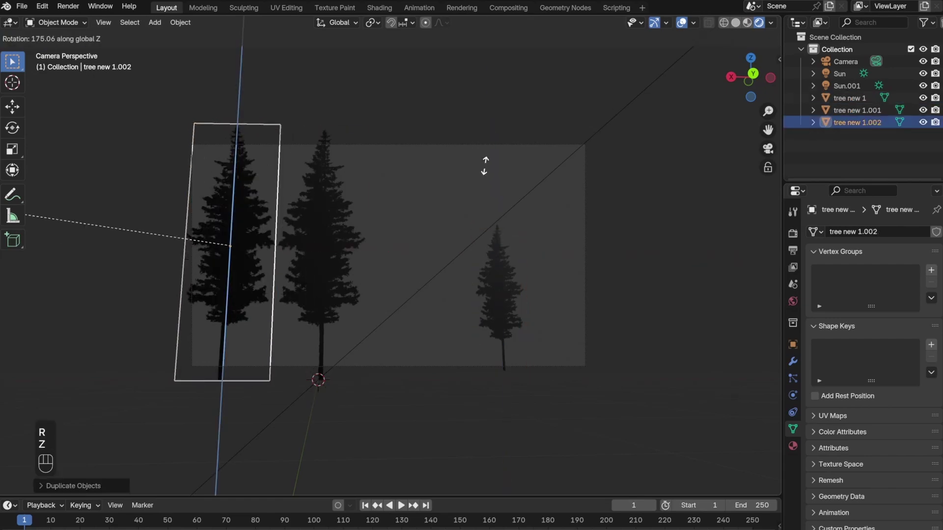
pyautogui.press('BackSpace')
pyautogui.press('0')
pyautogui.press('Return')
# Step: Duplicate two more tree planes along the X axis to spread the trees across the shot
pyautogui.hotkey('shift', 'd')
pyautogui.press('x')
pyautogui.click(568, 248)
pyautogui.click(500, 288)
pyautogui.hotkey('shift', 'd')
pyautogui.press('x')
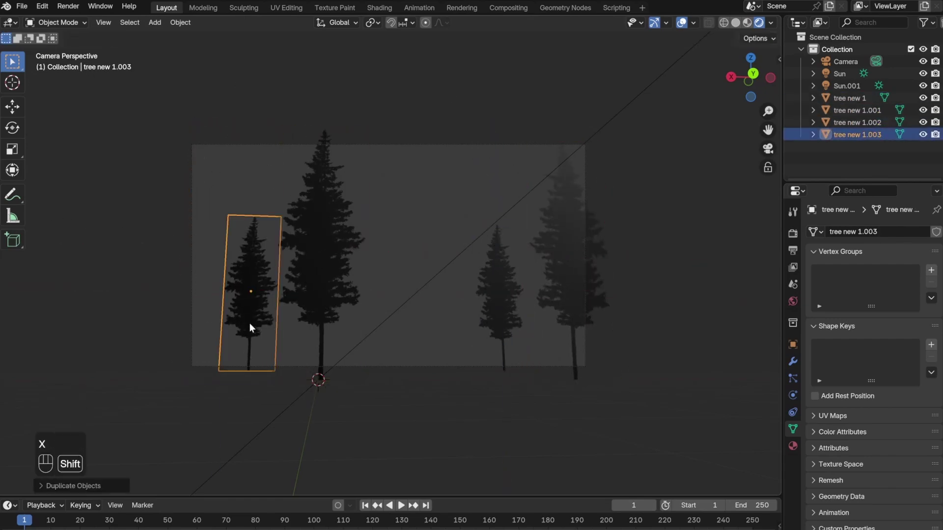
pyautogui.hotkey('shift', 'a')
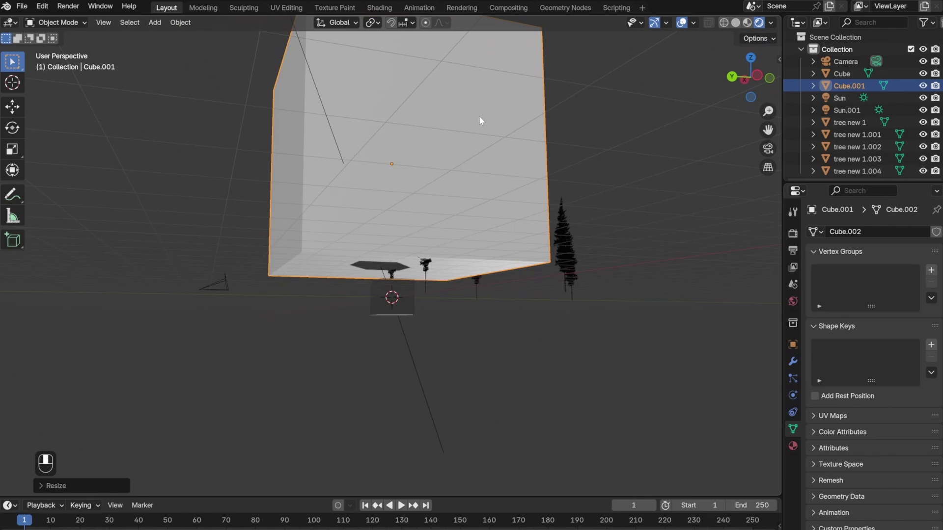
# Step: Reposition the huge box and duplicate it
pyautogui.press('g')
pyautogui.click(578, 161)
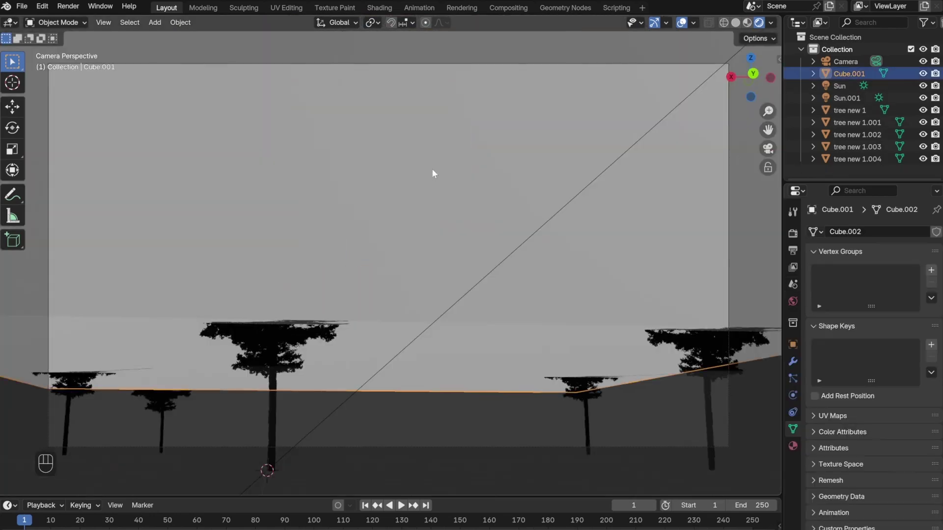
pyautogui.hotkey('shift', 'd')
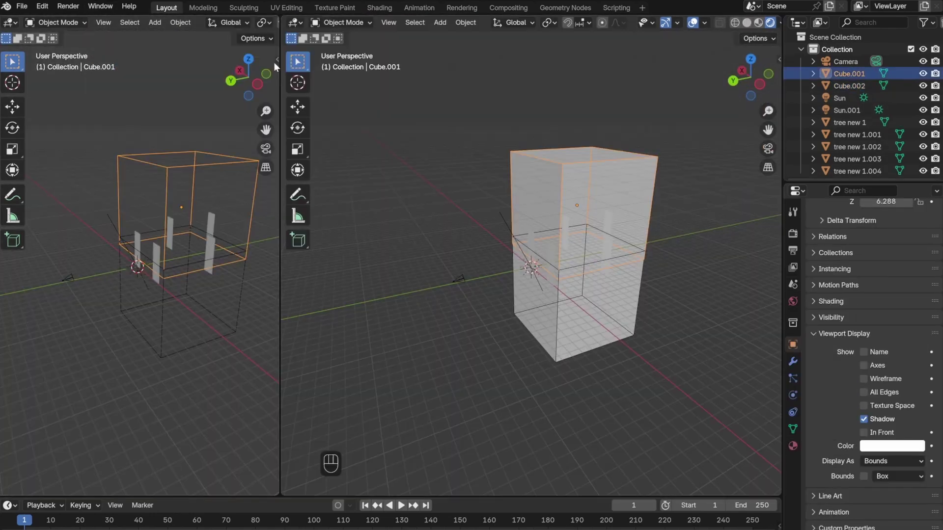
# Step: Switch the left area to the Shader Editor and create a new material for the box
pyautogui.click(10, 22)
pyautogui.click(95, 124)
pyautogui.press('n')
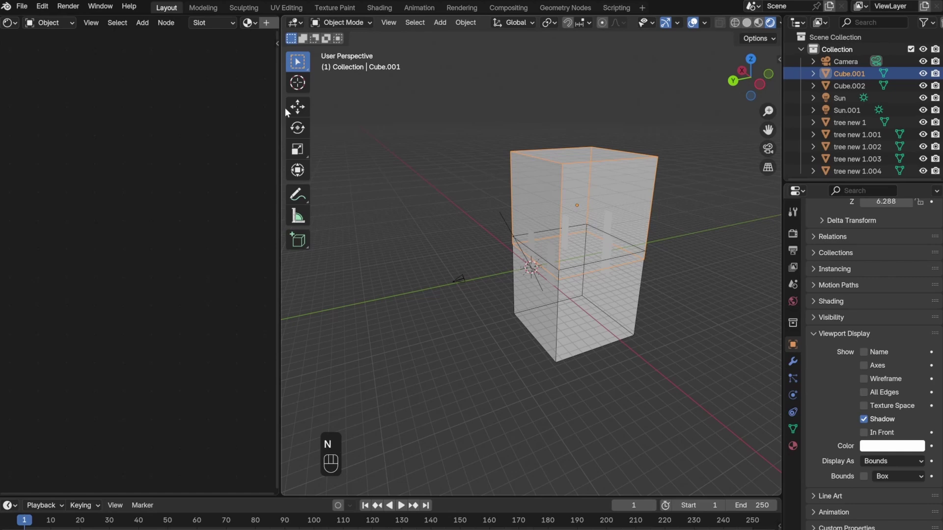
pyautogui.click(267, 23)
pyautogui.moveTo(279, 112); pyautogui.dragTo(327, 112)
pyautogui.scroll(5, 158, 274)
# Step: Replace the Principled BSDF with a Volume Scatter node on Volume, Density 0.05
pyautogui.press('Delete')
pyautogui.hotkey('shift', 'a')
pyautogui.write('vo')
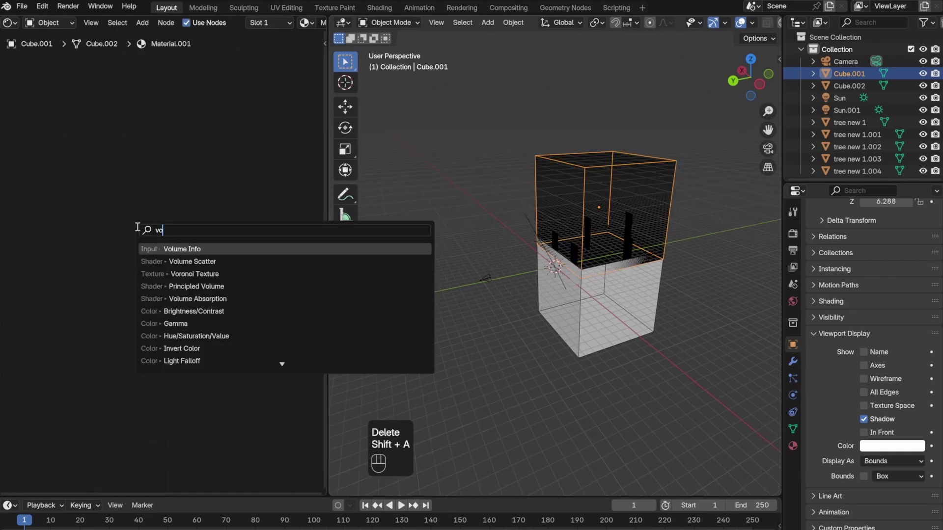
pyautogui.click(192, 261)
pyautogui.click(113, 256)
pyautogui.moveTo(176, 252); pyautogui.dragTo(202, 290)
pyautogui.doubleClick(148, 308)
pyautogui.press('BackSpace')
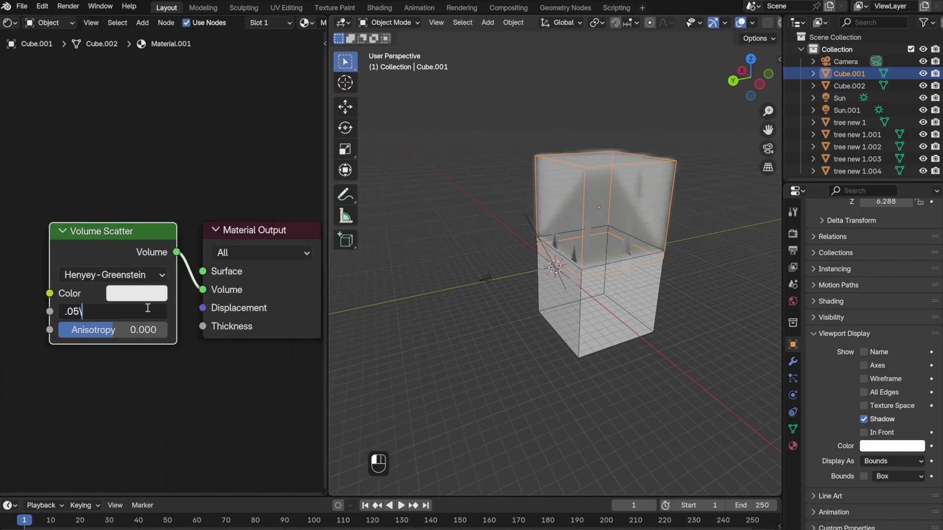
pyautogui.write('.05')
pyautogui.press('Return')
# Step: Give the lower box Cube.002 a Volume Scatter material with Density 0.05
pyautogui.click(849, 86)
pyautogui.press('Delete')
pyautogui.hotkey('shift', 'a')
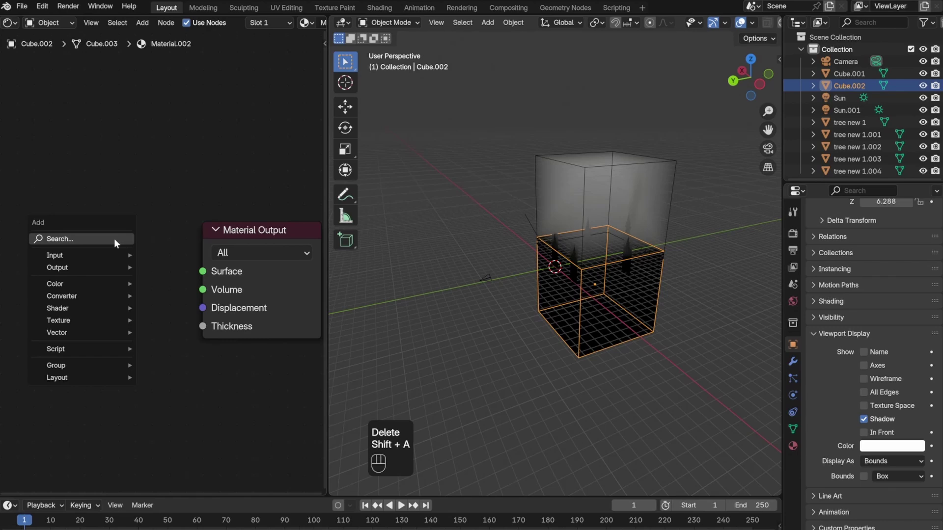
pyautogui.write('volu')
pyautogui.click(157, 280)
pyautogui.click(118, 255)
pyautogui.moveTo(180, 251); pyautogui.dragTo(203, 290)
pyautogui.press('Home')
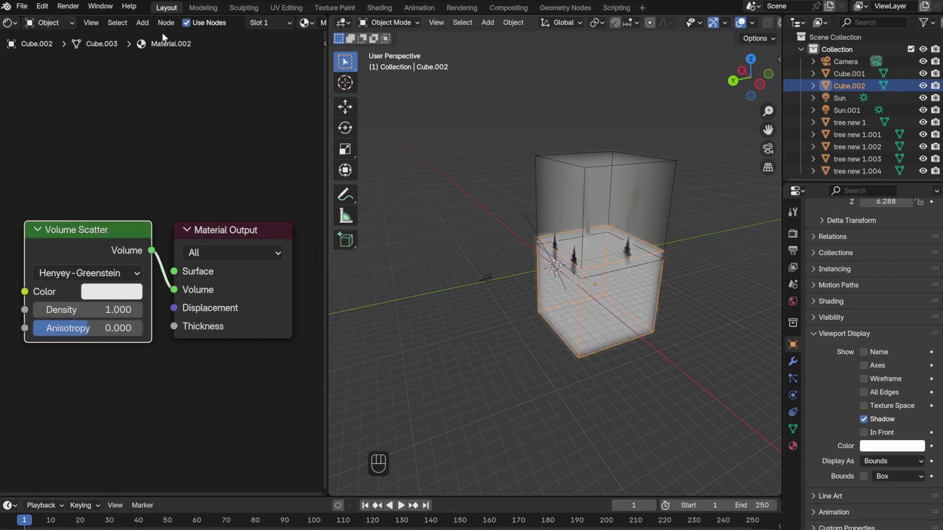
pyautogui.write('.05')
pyautogui.press('Return')
pyautogui.press('KP_0')
# Step: Tint the lower fog volume blue
pyautogui.click(111, 292)
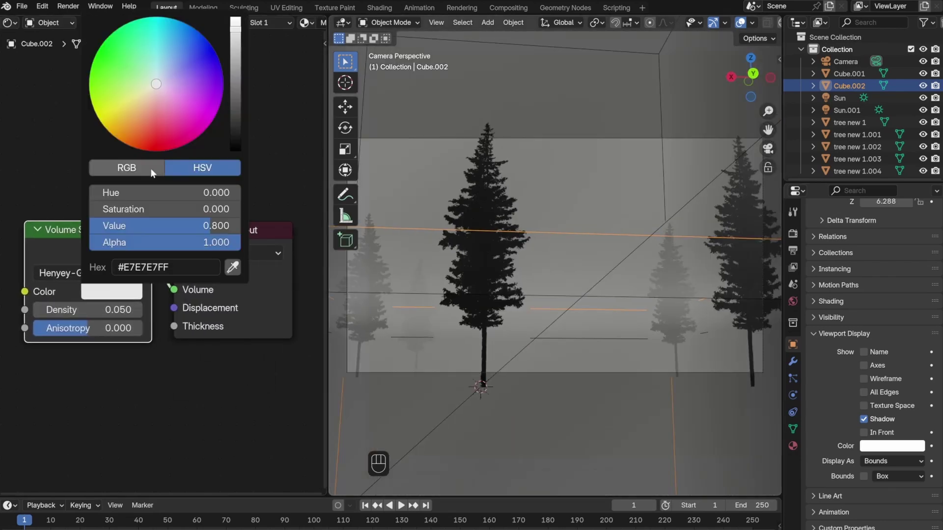
pyautogui.click(193, 53)
pyautogui.scroll(-8, 193, 54)
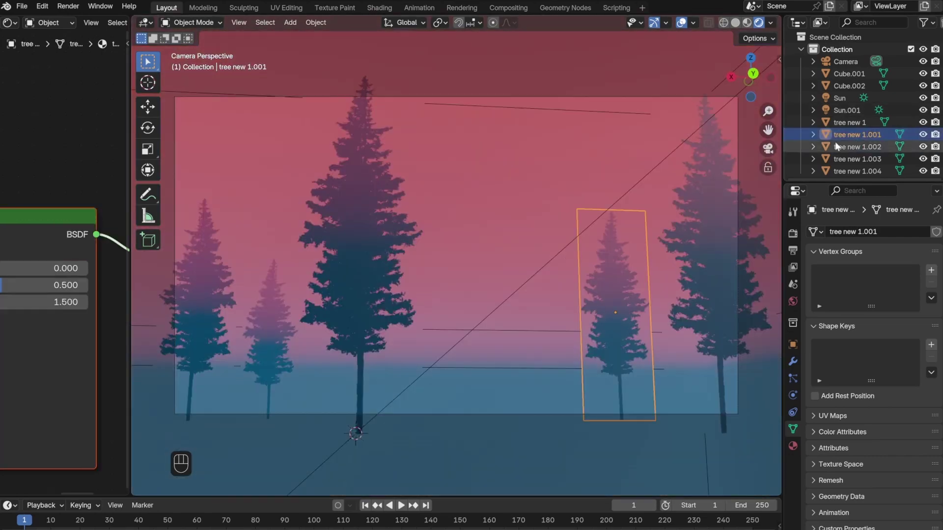
# Step: Lower the IOR of the tree new 1 material to 1.000
pyautogui.click(847, 122)
pyautogui.moveTo(73, 219); pyautogui.dragTo(20, 219)
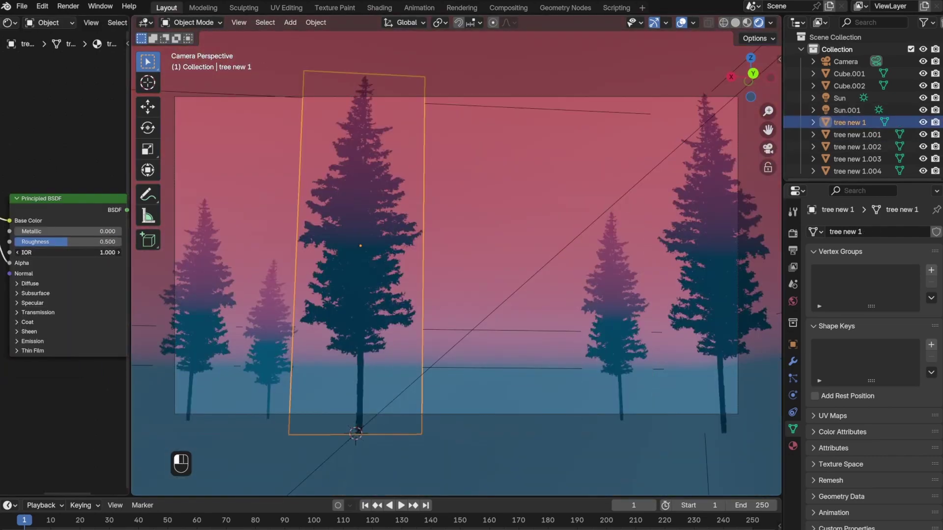
pyautogui.hotkey('ctrl', 'z')
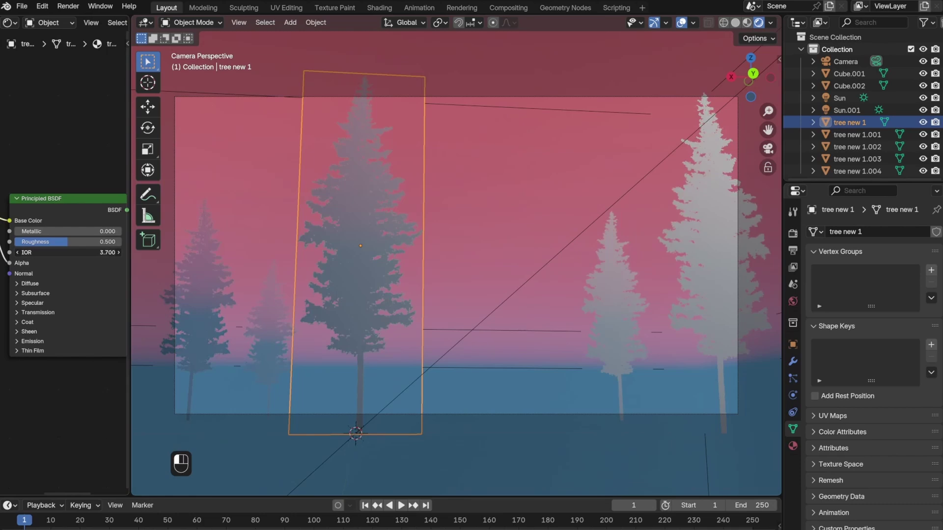
pyautogui.hotkey('ctrl', 'z')
pyautogui.moveTo(69, 252); pyautogui.dragTo(44, 252)
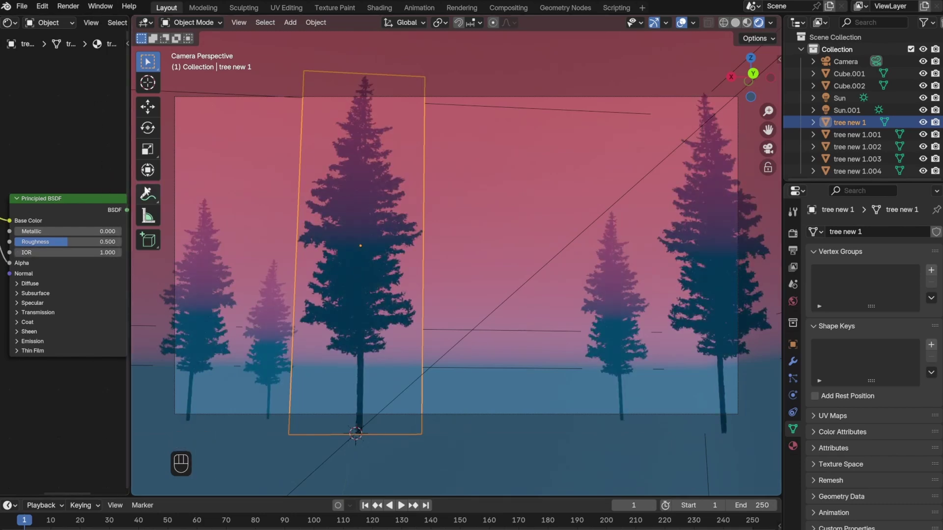
# Step: Hide the two fog cubes and both sun lights, then select the five trees
pyautogui.moveTo(442, 206); pyautogui.dragTo(590, 212, button='middle')
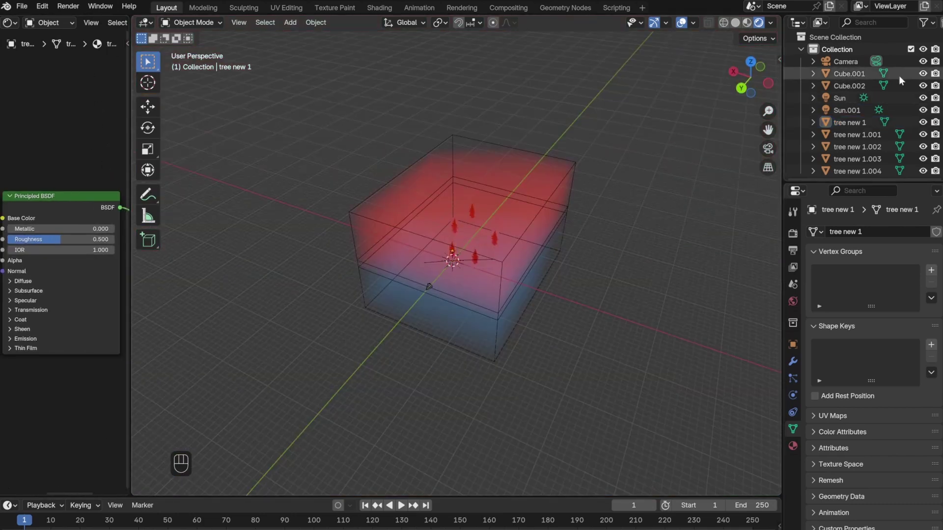
pyautogui.moveTo(923, 73); pyautogui.dragTo(924, 98)
pyautogui.moveTo(541, 221); pyautogui.dragTo(449, 213, button='middle')
pyautogui.moveTo(408, 196); pyautogui.dragTo(475, 240)
# Step: Duplicate the five trees twice into staggered rows moved along the Y axis
pyautogui.hotkey('shift', 'd')
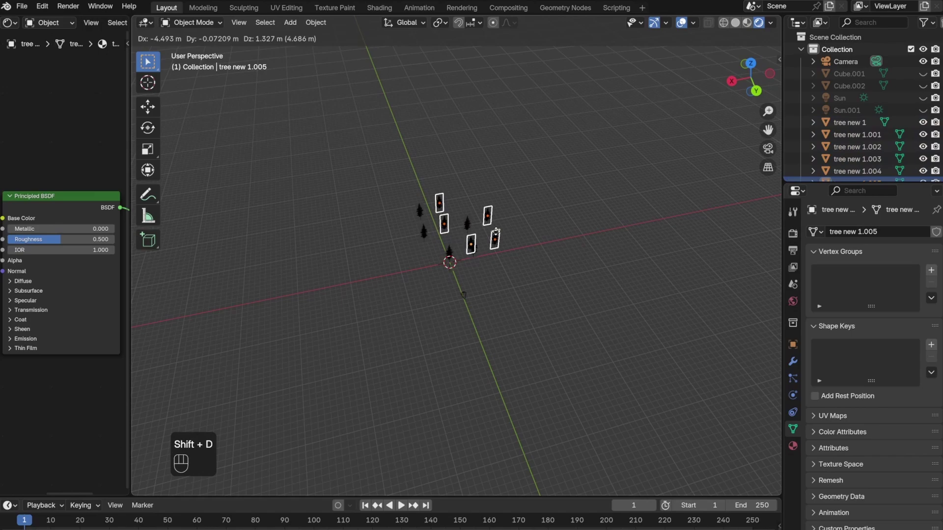
pyautogui.press('y')
pyautogui.click(441, 215)
pyautogui.press('r')
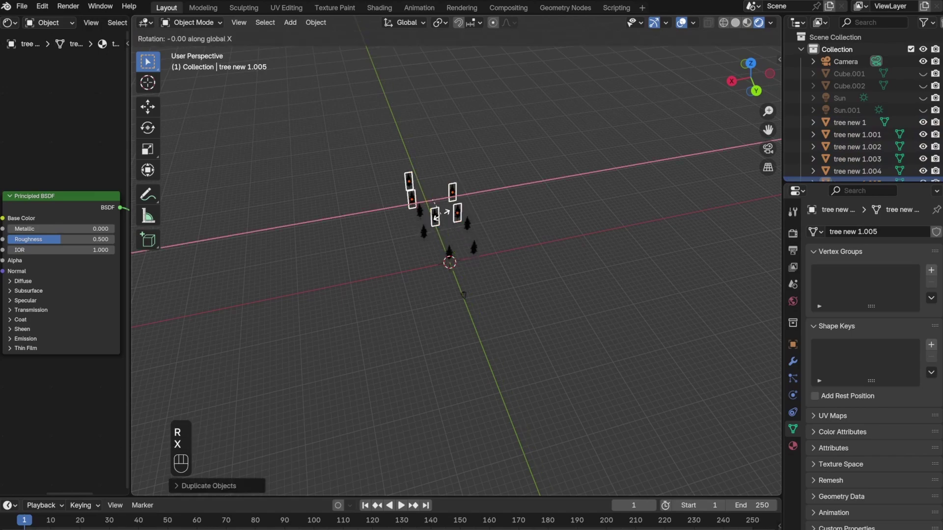
pyautogui.hotkey('shift', 'd')
pyautogui.moveTo(575, 265); pyautogui.dragTo(604, 234, button='middle')
pyautogui.press('y')
pyautogui.click(601, 238)
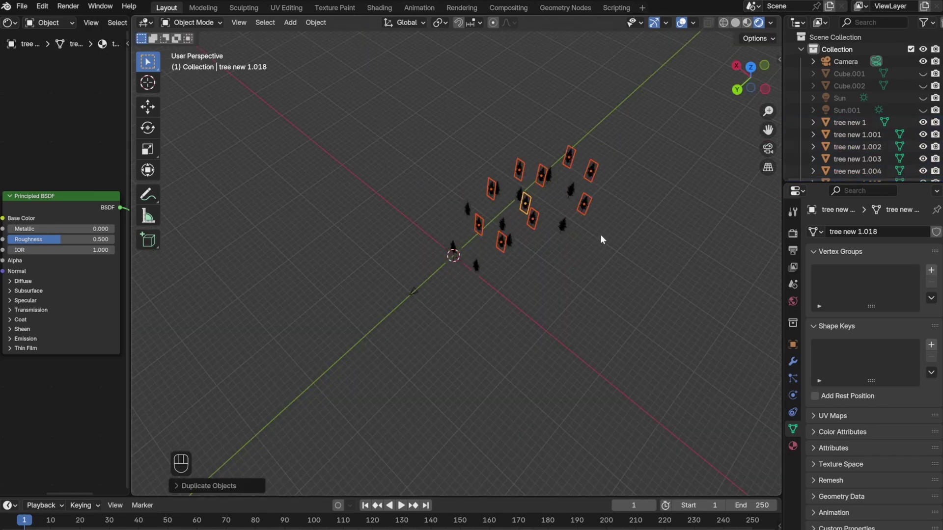
pyautogui.press('g')
pyautogui.press('y')
pyautogui.click(526, 250)
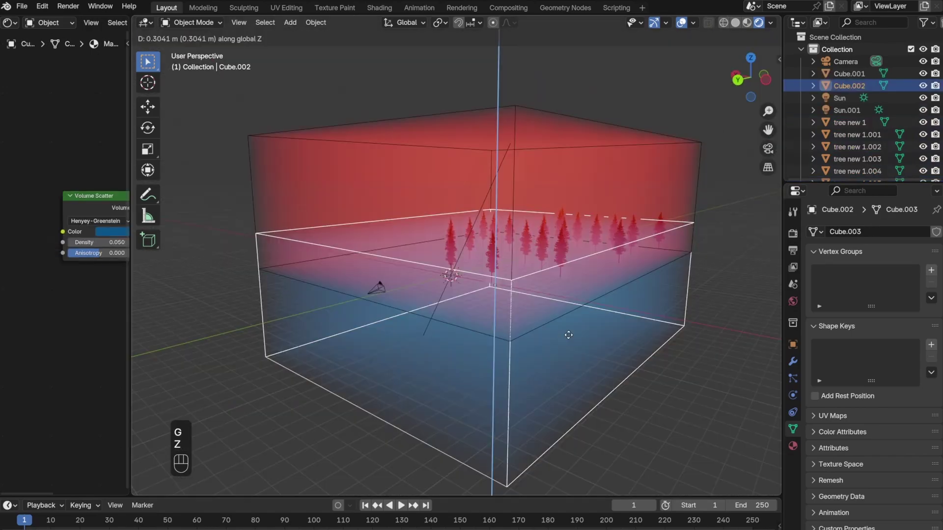
# Step: Select fog volumes Cube.001 and Cube.002 and return to the camera view
pyautogui.press('KP_0')
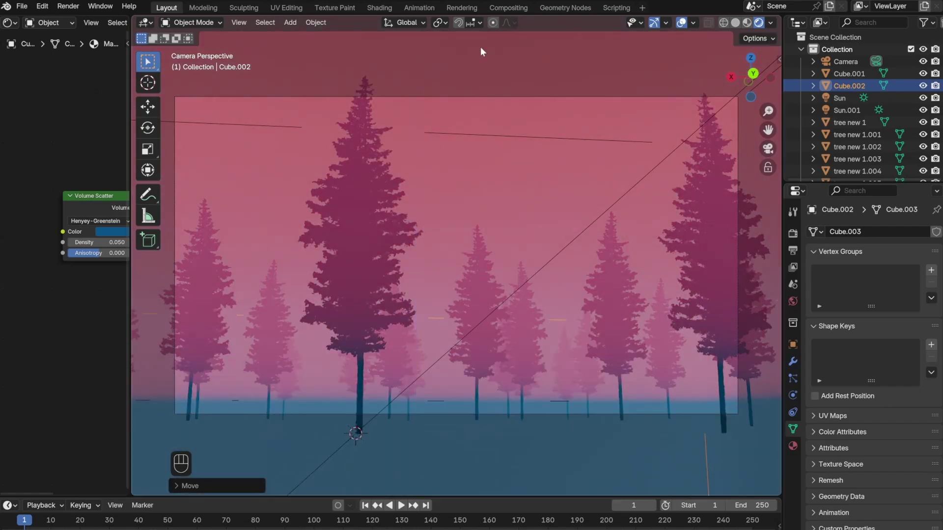
pyautogui.click(439, 182)
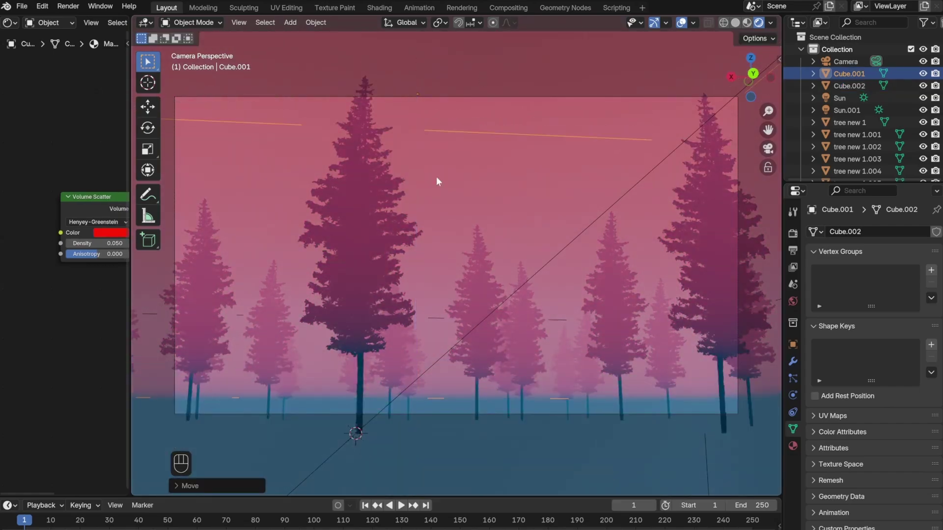
pyautogui.moveTo(437, 182); pyautogui.dragTo(495, 255, button='middle')
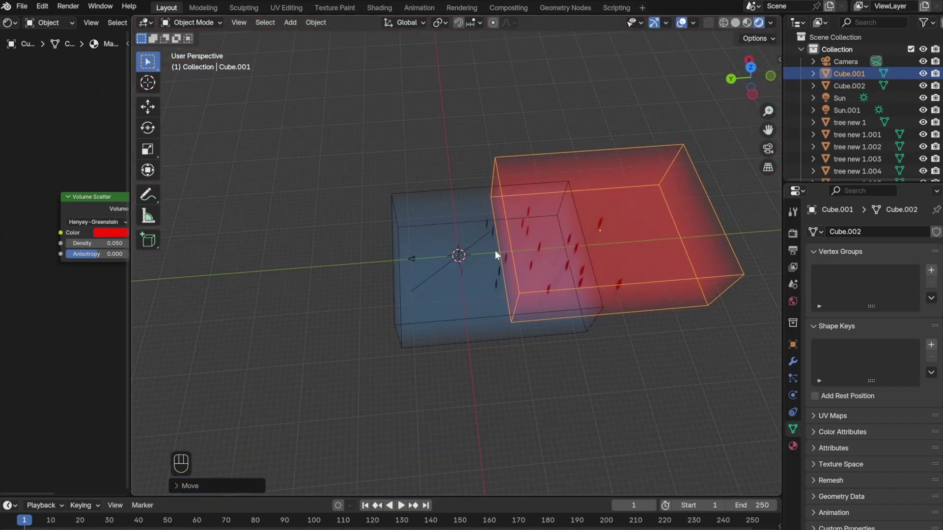
pyautogui.keyDown('shift'); pyautogui.click(495, 255); pyautogui.keyUp('shift')
pyautogui.press('KP_0')
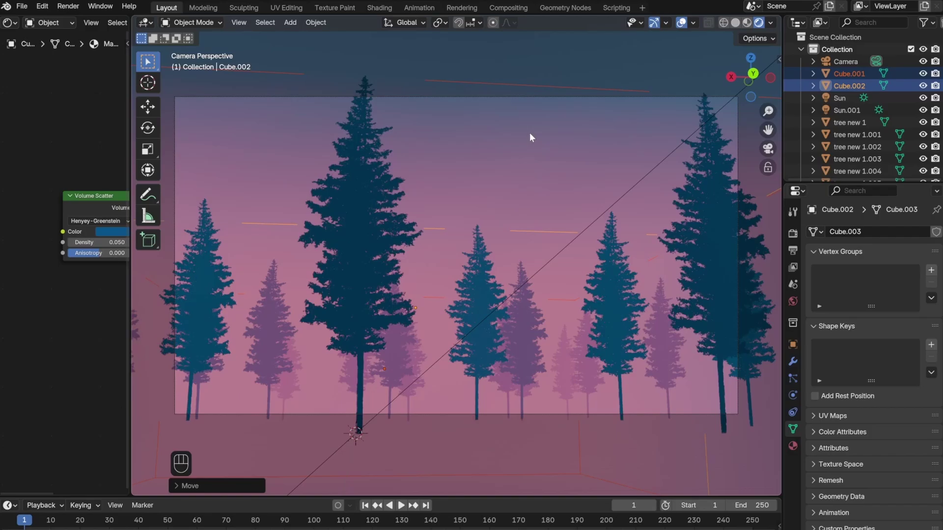
# Step: Stamp a diagonal hillside of pine trees with the Tree 09 brush
pyautogui.scroll(-4, 529, 133)
pyautogui.moveTo(544, 84); pyautogui.dragTo(665, 80, button='middle')
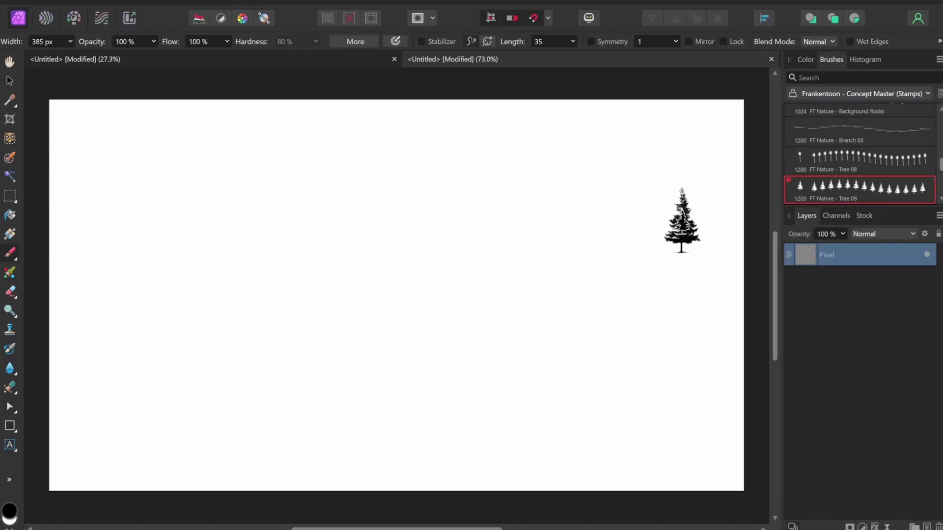
pyautogui.moveTo(732, 162)
pyautogui.mouseDown()
pyautogui.moveTo(471, 302)
pyautogui.moveTo(361, 402)
pyautogui.moveTo(450, 318)
pyautogui.mouseUp()
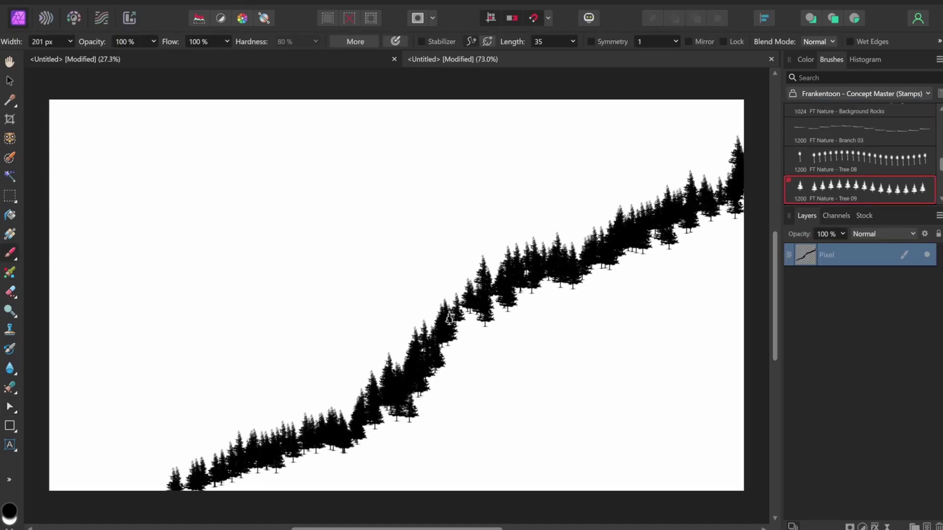
# Step: Fill the area below the tree line black with the 128 px Round Brush
pyautogui.click(859, 93)
pyautogui.click(811, 157)
pyautogui.click(860, 189)
pyautogui.scroll(3, 552, 320)
pyautogui.moveTo(551, 320); pyautogui.dragTo(263, 337)
pyautogui.scroll(-4, 263, 337)
pyautogui.moveTo(577, 192)
pyautogui.mouseDown()
pyautogui.moveTo(577, 308)
pyautogui.moveTo(533, 221)
pyautogui.moveTo(187, 444)
pyautogui.mouseUp()
pyautogui.scroll(-2, 585, 231)
# Step: Apply a vertical teal gradient over the hillside and export it as PNG
pyautogui.press('g')
pyautogui.moveTo(369, 126); pyautogui.dragTo(377, 319)
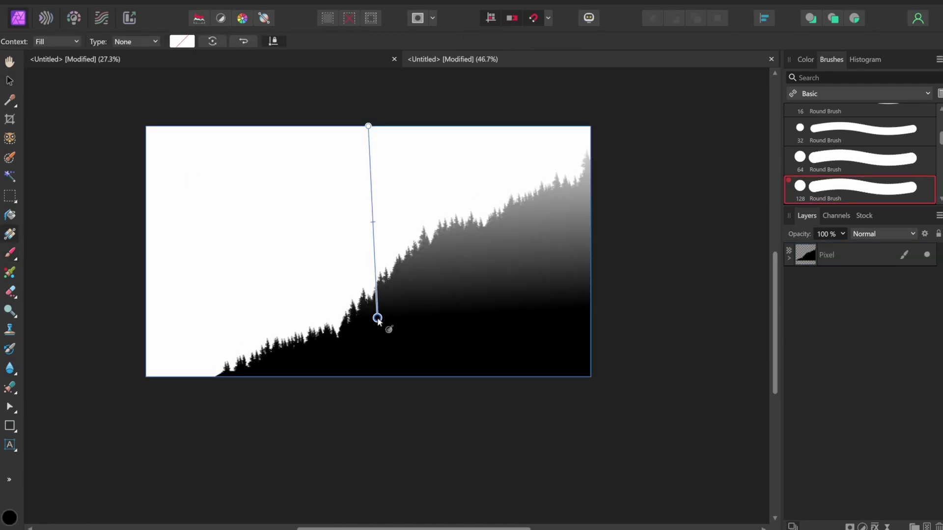
pyautogui.click(182, 42)
pyautogui.click(141, 270)
pyautogui.hotkey('ctrl', 'alt', 'shift', 'w')
pyautogui.click(527, 406)
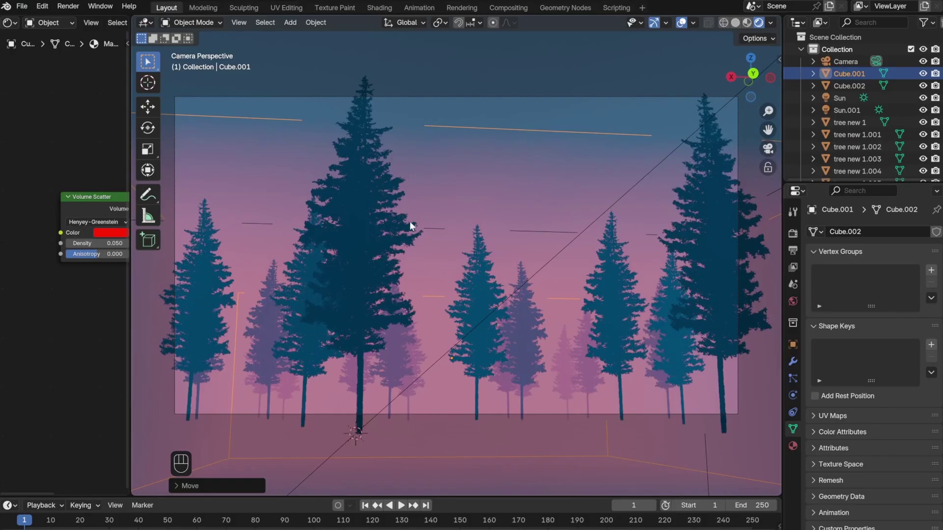
# Step: Move the mountain backdrop into place behind the trees in the camera frame
pyautogui.press('g')
pyautogui.click(512, 148)
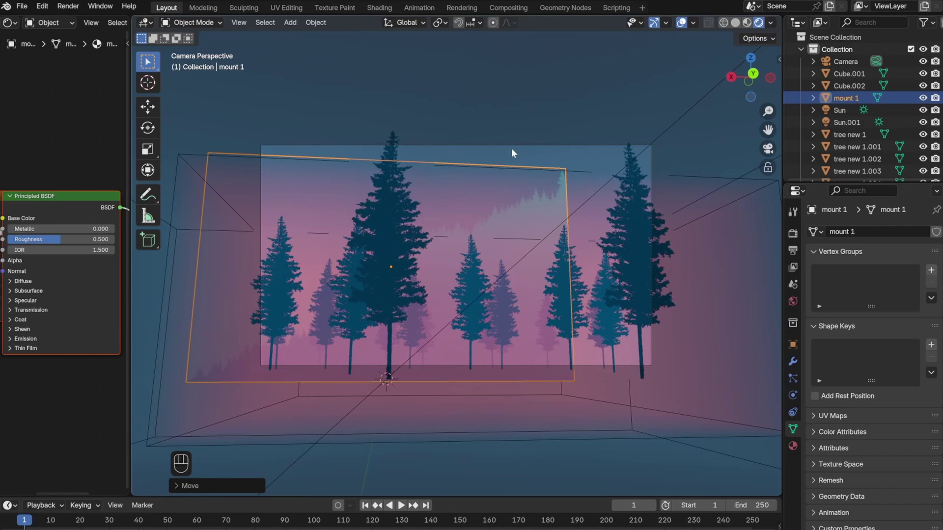
pyautogui.press('g')
pyautogui.click(578, 270)
# Step: Set the mountain material's Emission Strength to 0.5
pyautogui.scroll(1, 577, 274)
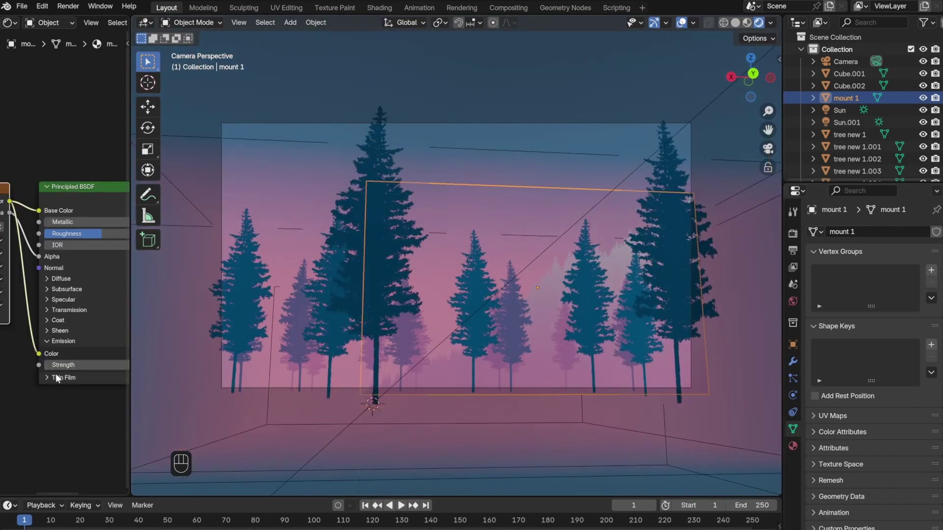
pyautogui.moveTo(57, 378); pyautogui.dragTo(20, 373, button='middle')
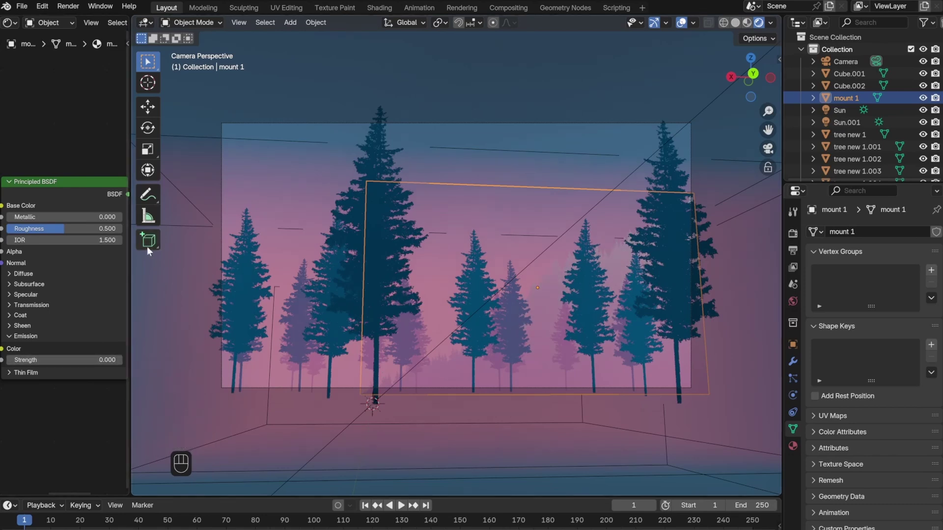
pyautogui.scroll(3, 497, 376)
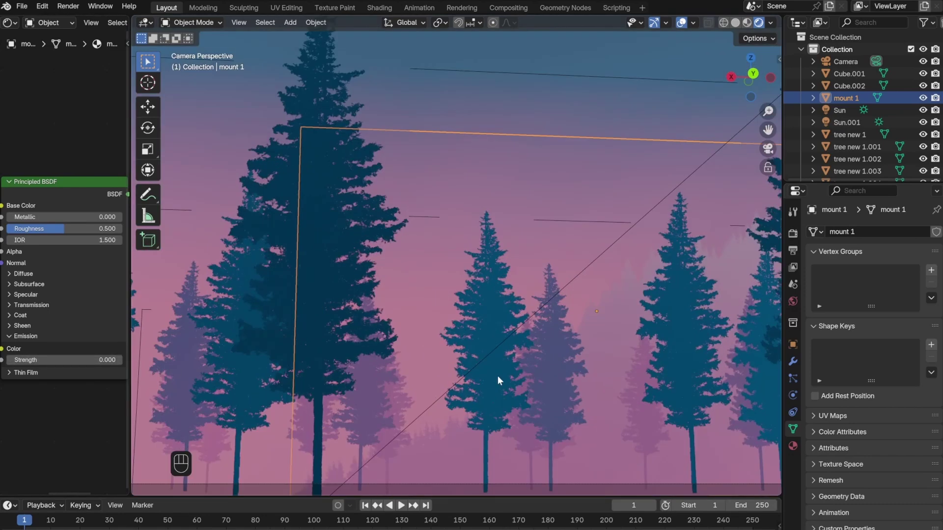
pyautogui.scroll(-3, 497, 376)
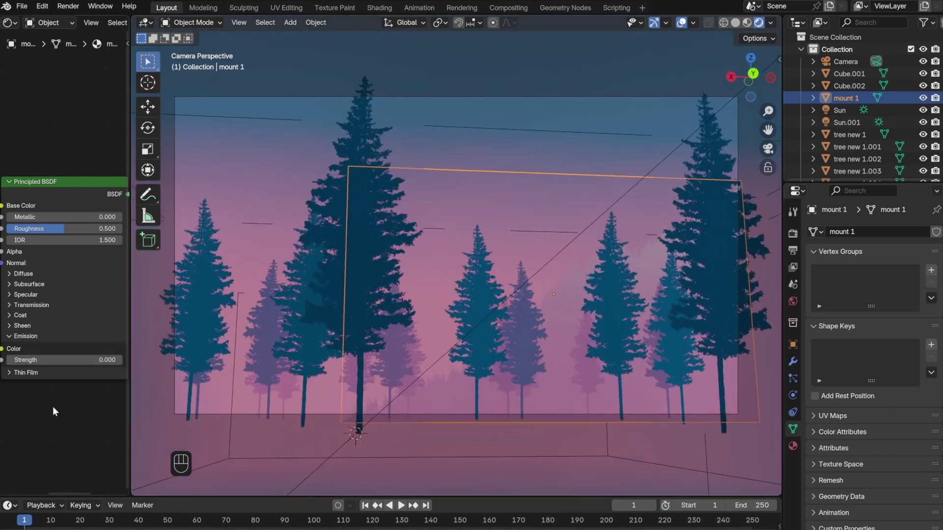
pyautogui.doubleClick(51, 360)
pyautogui.write('0.5')
pyautogui.press('Return')
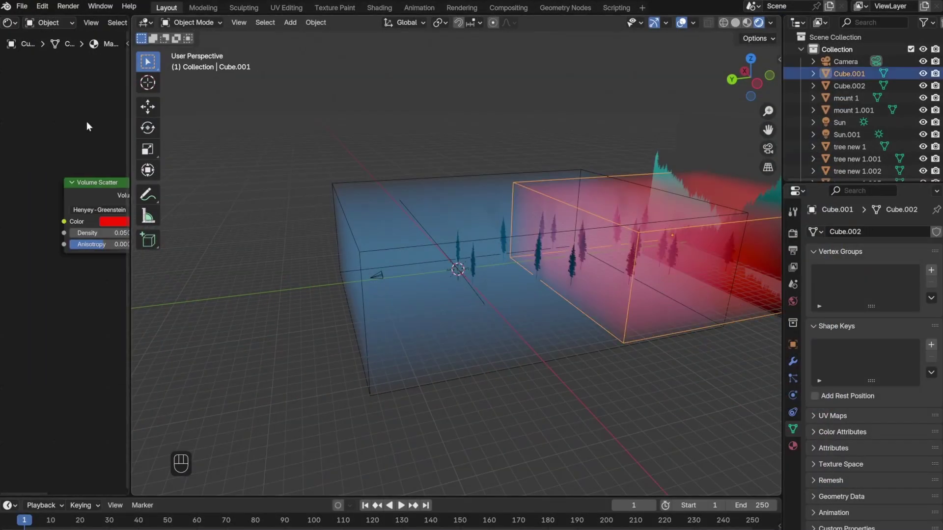
# Step: Tint the volume scatter fog yellow and scale up a large ground plane
pyautogui.scroll(3, 86, 127)
pyautogui.click(147, 216)
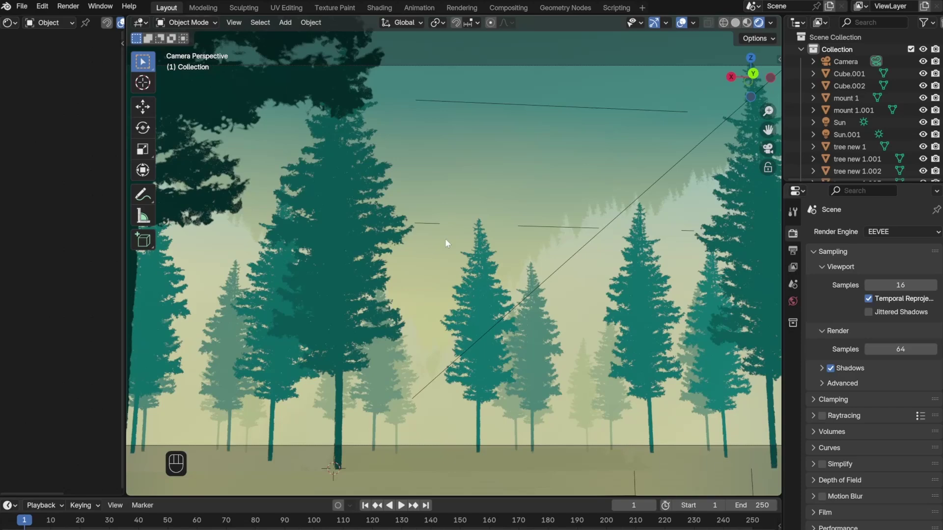
pyautogui.moveTo(503, 222); pyautogui.dragTo(472, 249, button='middle')
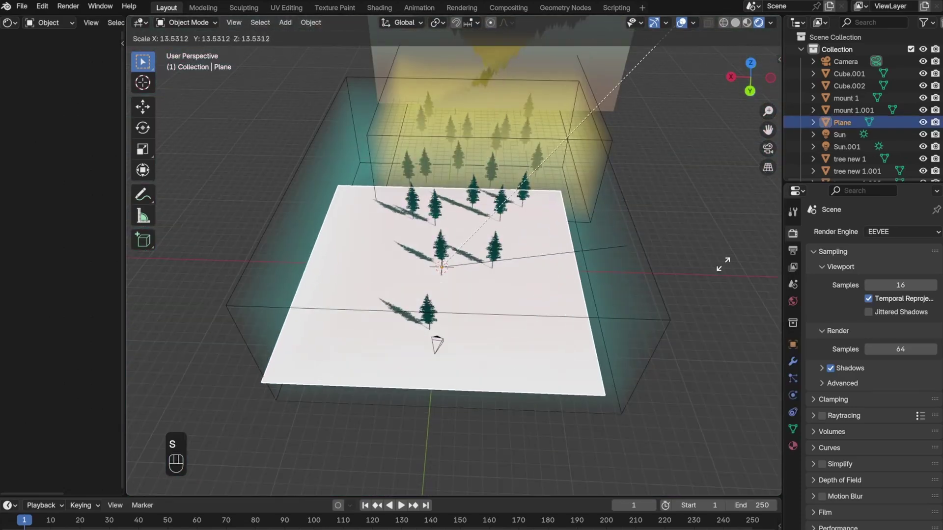
pyautogui.click(522, 143)
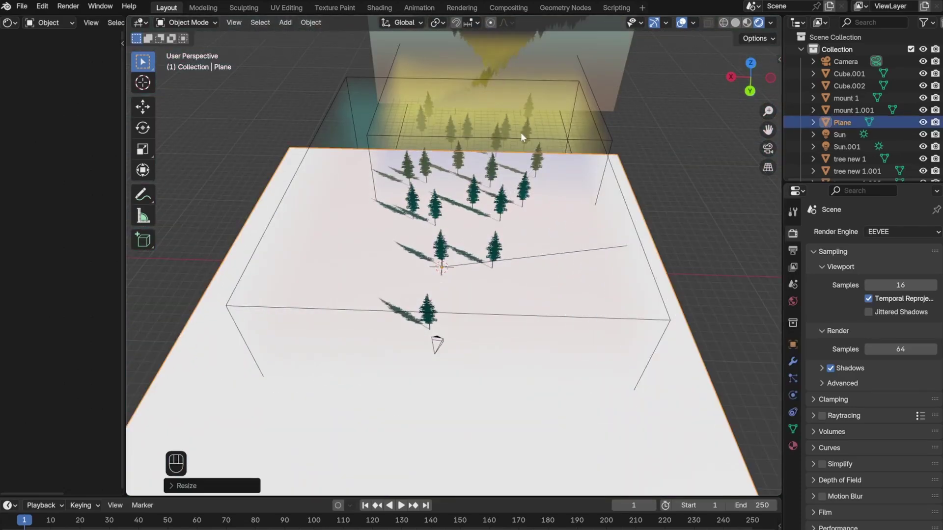
pyautogui.moveTo(522, 143); pyautogui.dragTo(565, 175, button='middle')
# Step: Save, then delete duplicate trees tree new 1.016–1.020, leaving tree new 1 selected
pyautogui.hotkey('ctrl', 's')
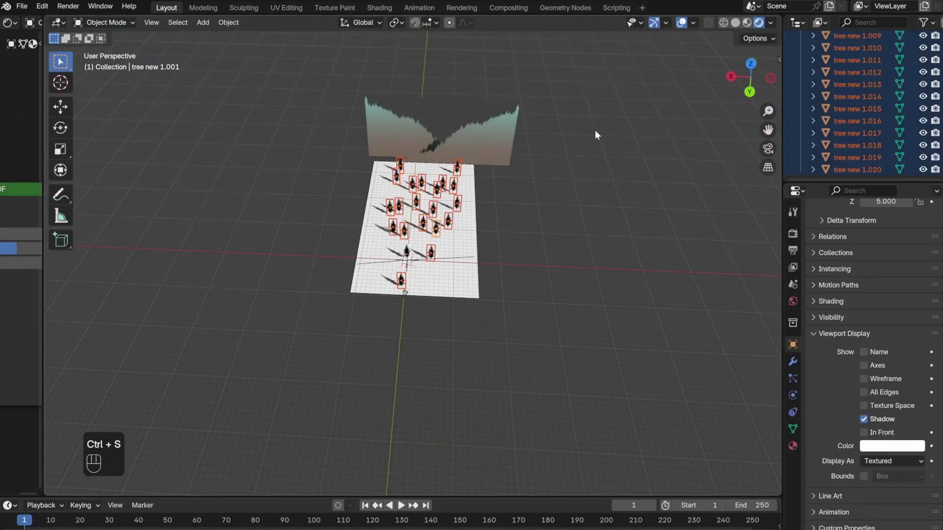
pyautogui.moveTo(923, 170); pyautogui.dragTo(923, 60)
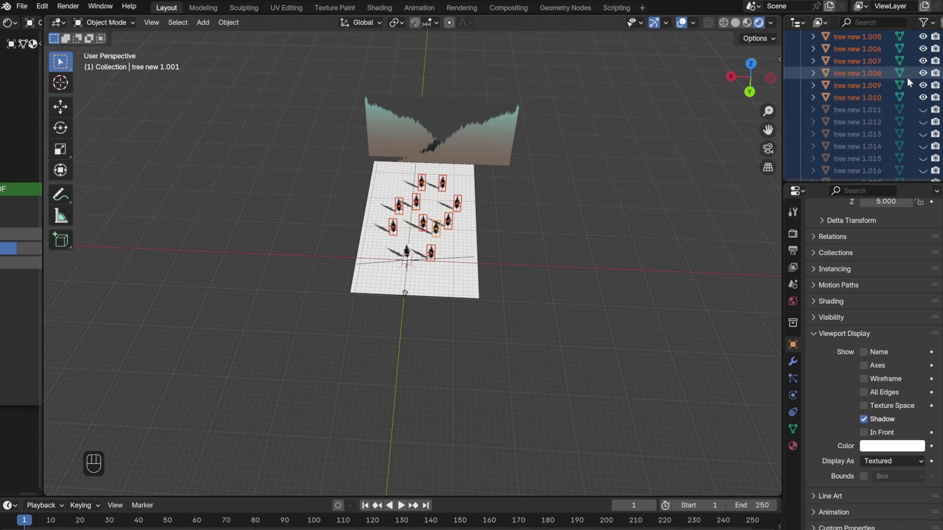
pyautogui.press('Delete')
pyautogui.scroll(2, 370, 234)
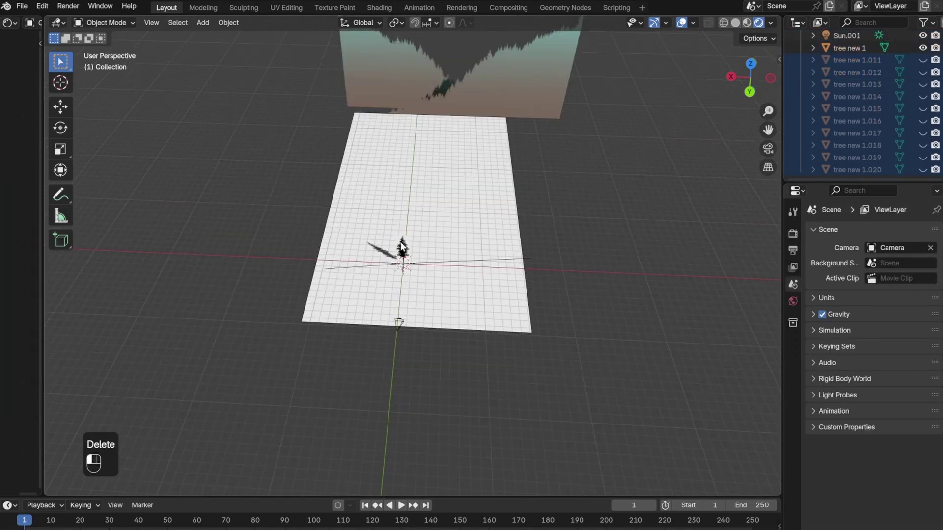
pyautogui.click(403, 248)
pyautogui.scroll(3, 421, 207)
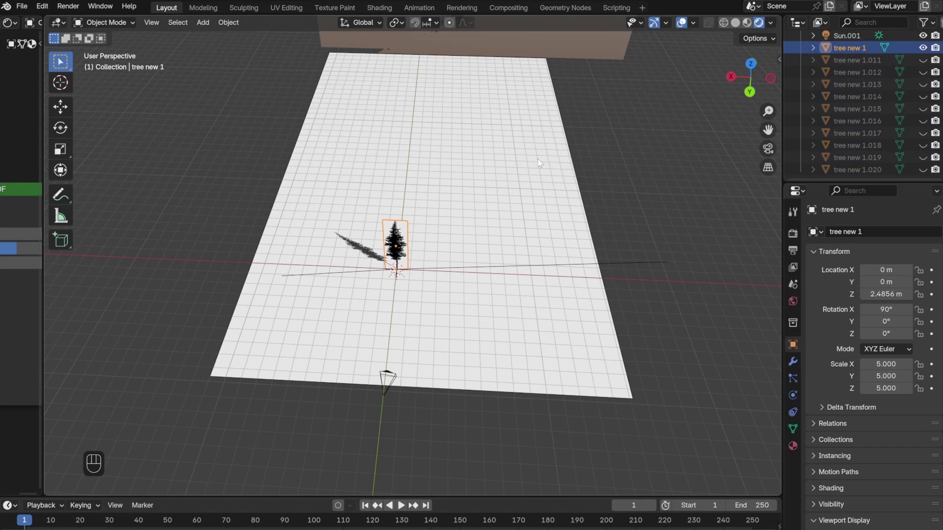
# Step: Add a hair particle system to the ground plane with advanced options enabled
pyautogui.click(793, 379)
pyautogui.click(559, 295)
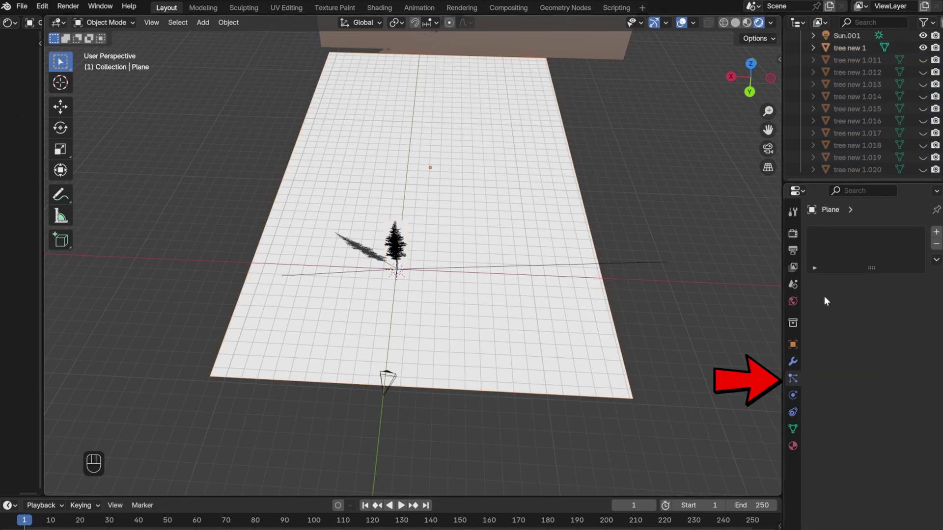
pyautogui.click(936, 232)
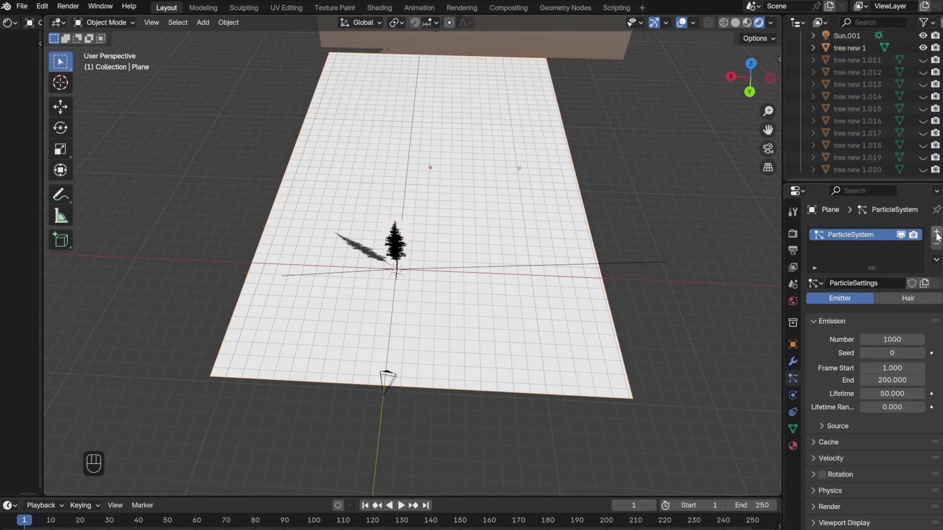
pyautogui.click(882, 299)
pyautogui.click(893, 315)
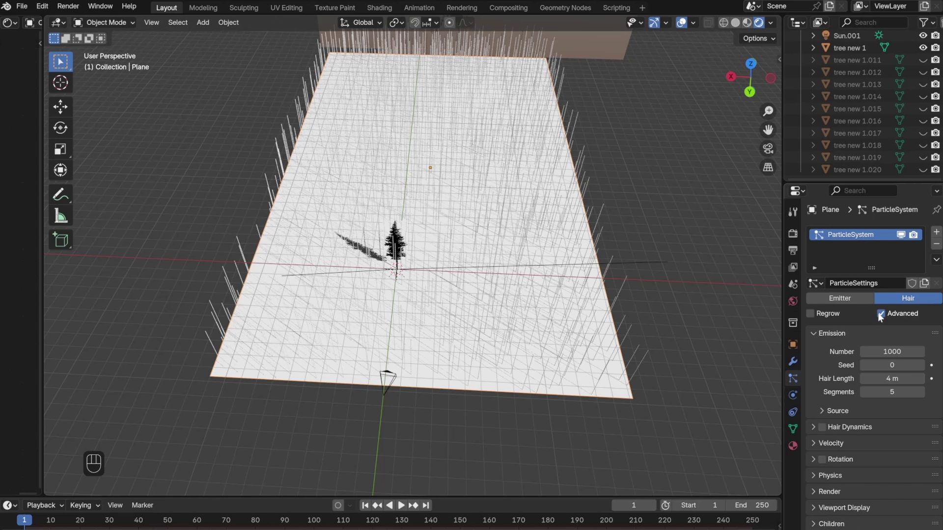
# Step: Hide the emitter plane and render the particles as the tree new 1 object
pyautogui.scroll(-3, 871, 326)
pyautogui.scroll(2, 853, 294)
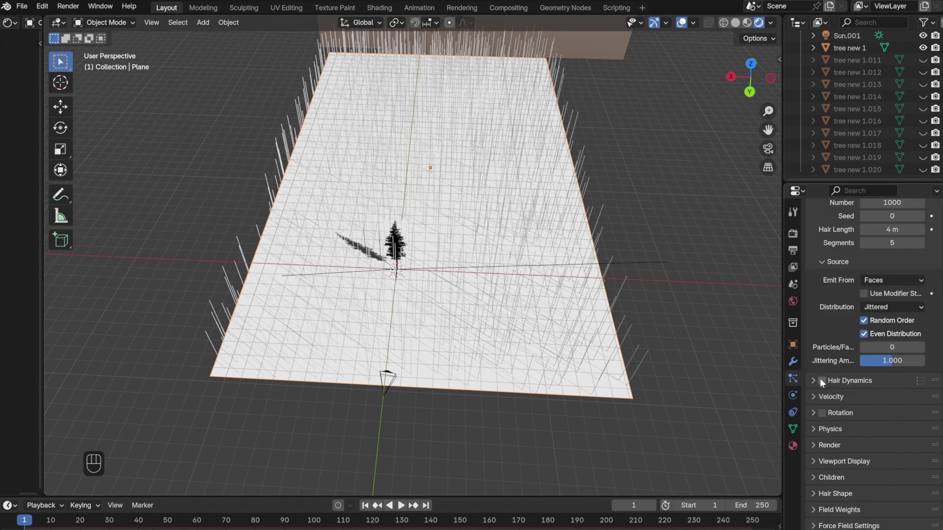
pyautogui.click(815, 450)
pyautogui.scroll(-3, 872, 437)
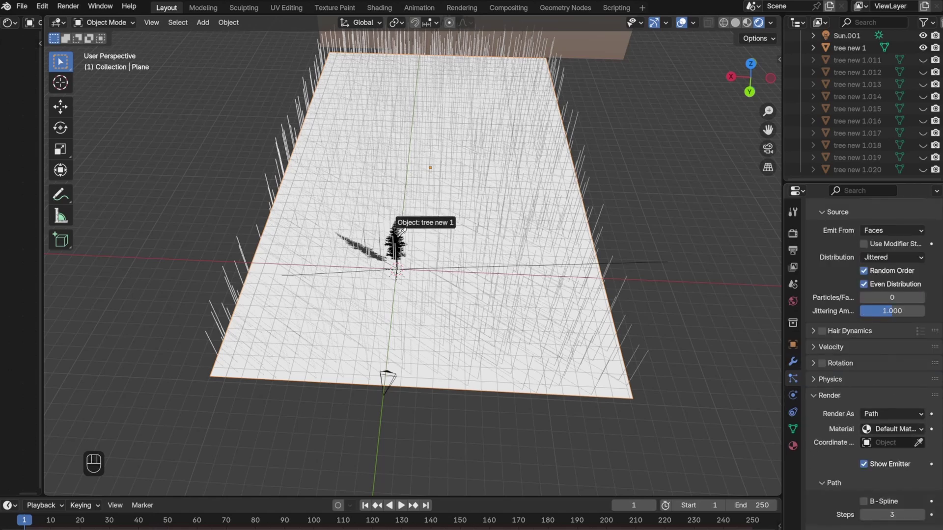
pyautogui.click(864, 463)
pyautogui.click(890, 427)
pyautogui.click(889, 413)
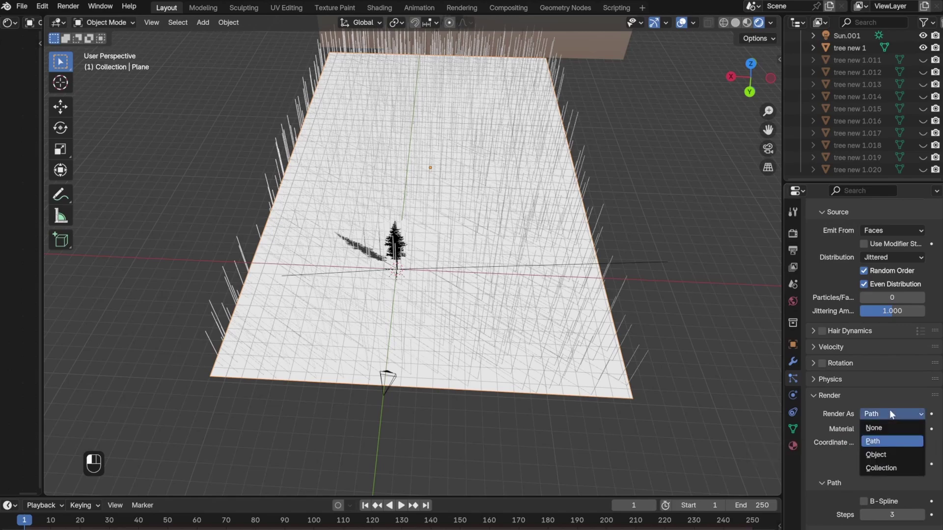
pyautogui.click(873, 445)
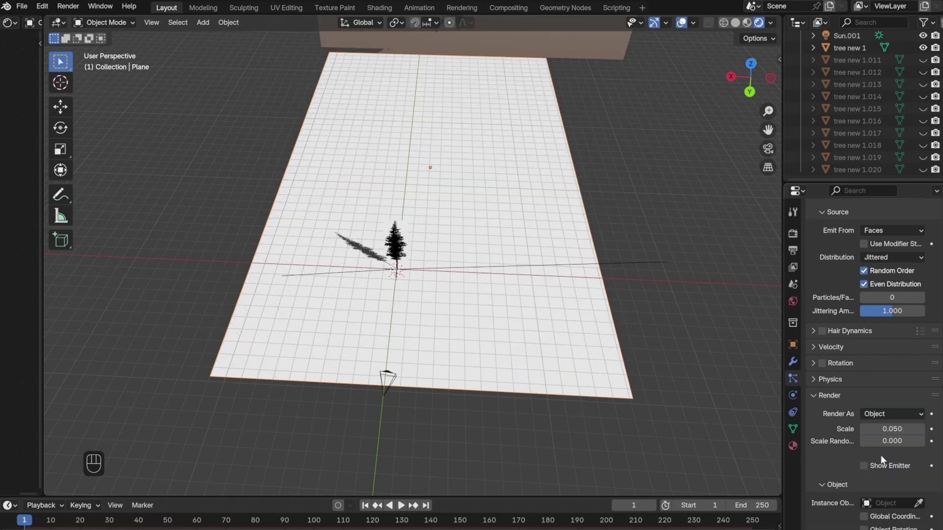
pyautogui.click(392, 224)
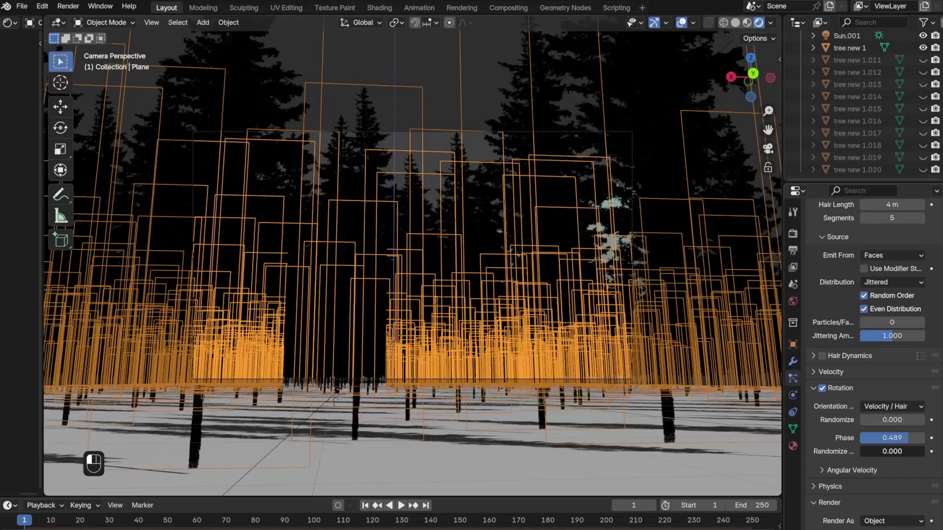
# Step: Set rotation phase 0.361 with randomize 0.083, scale 0.140 and scale randomness 0.500
pyautogui.moveTo(892, 437)
pyautogui.mouseDown()
pyautogui.moveTo(880, 438)
pyautogui.moveTo(892, 452)
pyautogui.mouseUp()
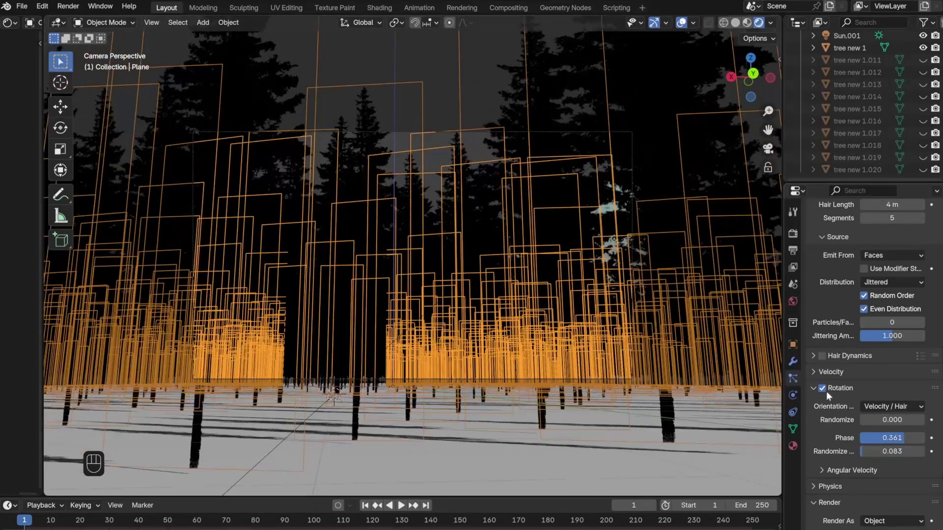
pyautogui.scroll(-6, 829, 397)
pyautogui.moveTo(892, 411); pyautogui.dragTo(933, 425)
pyautogui.click(922, 412)
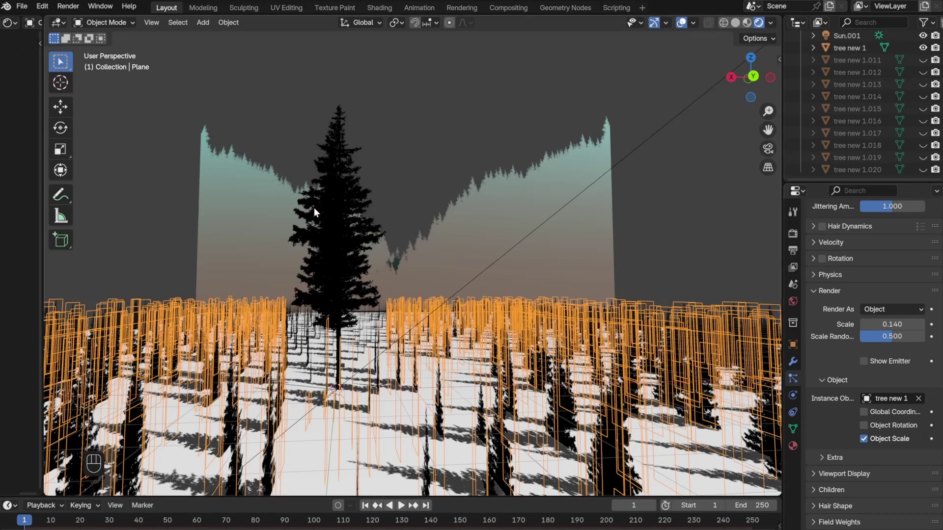
pyautogui.click(342, 222)
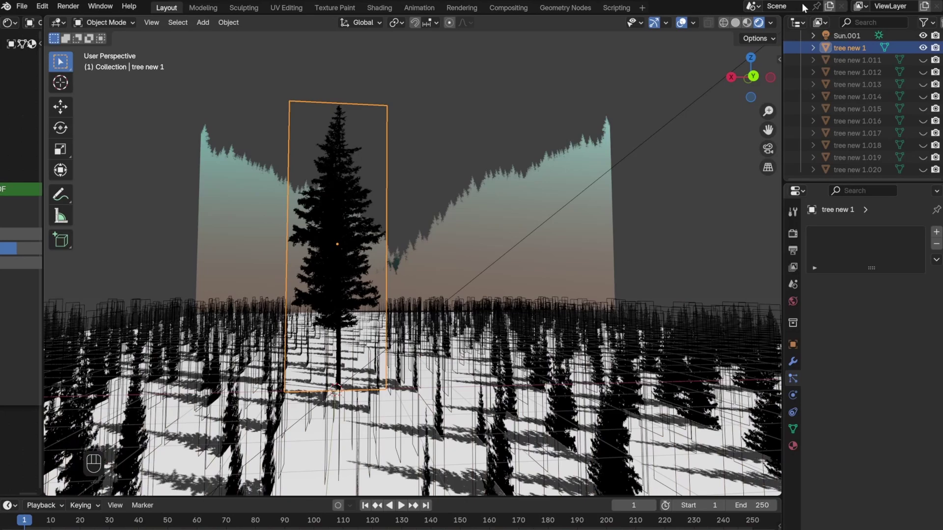
# Step: Raise the source tree's origin vertically using Affect Only Origins, then turn it off
pyautogui.click(773, 38)
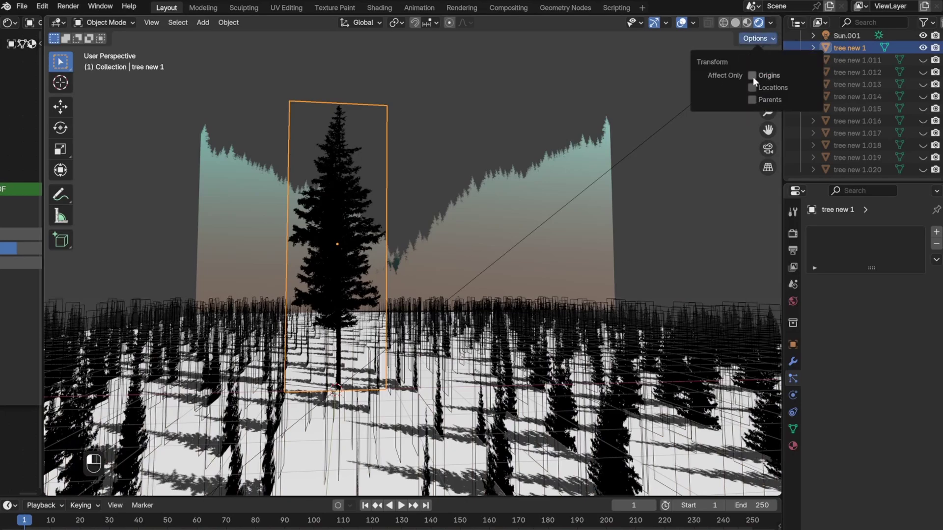
pyautogui.click(752, 76)
pyautogui.press('g')
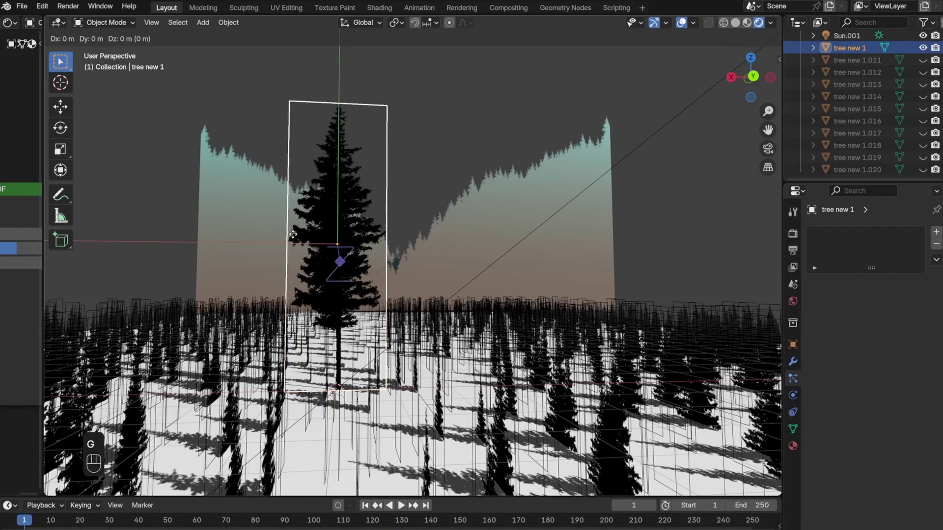
pyautogui.press('z')
pyautogui.press('Return')
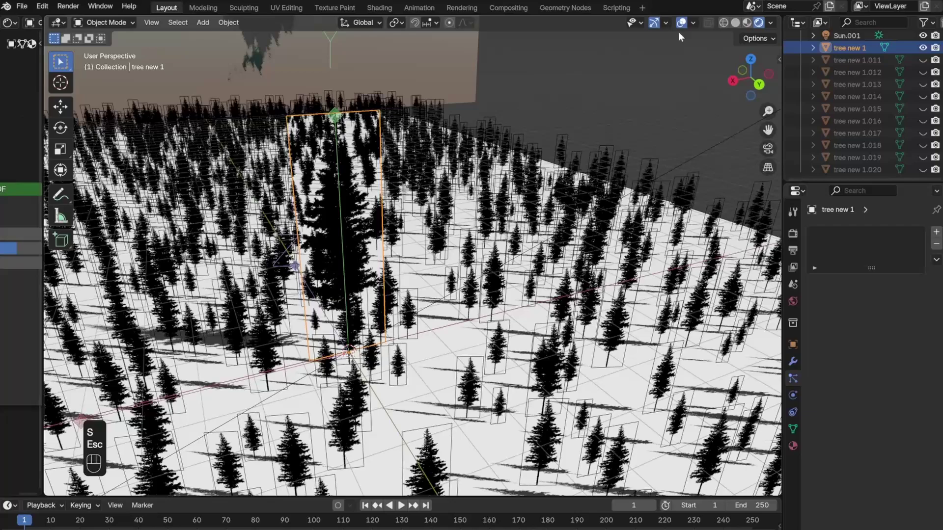
pyautogui.click(756, 38)
pyautogui.click(752, 75)
# Step: Move the source tree about 31 m along X off the plane and render from the camera
pyautogui.press('Home')
pyautogui.press('g')
pyautogui.press('x')
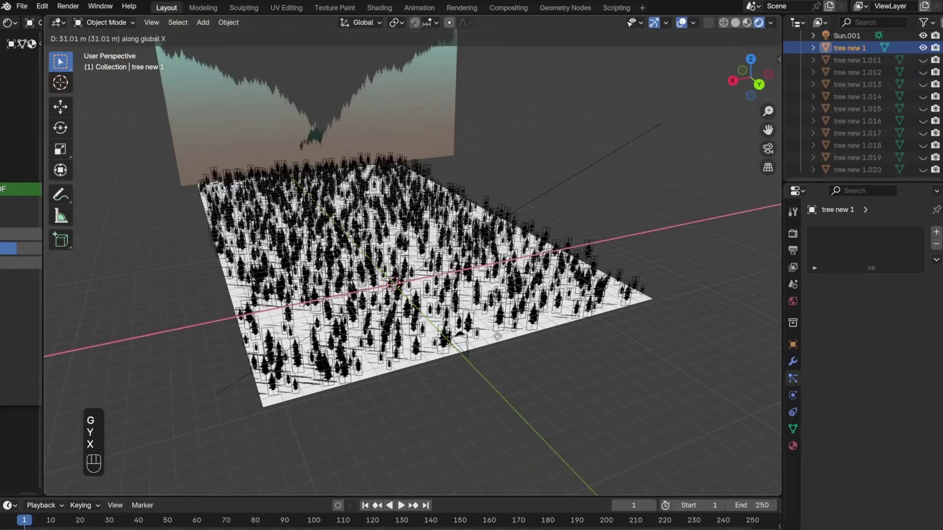
pyautogui.press('Escape')
pyautogui.press('KP_0')
pyautogui.press('Delete')
pyautogui.press('F12')
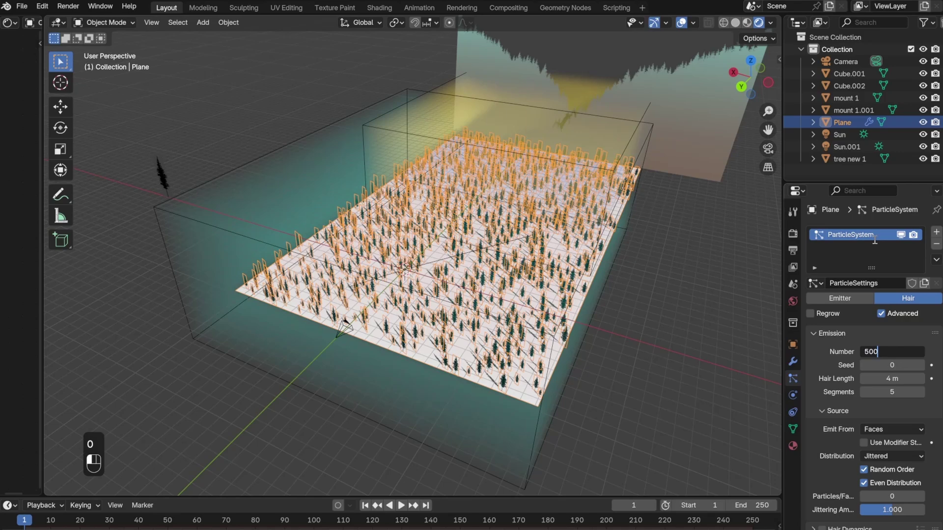
# Step: Set the particle count to 500 and render a preview through the scene camera
pyautogui.press('Return')
pyautogui.press('KP_0')
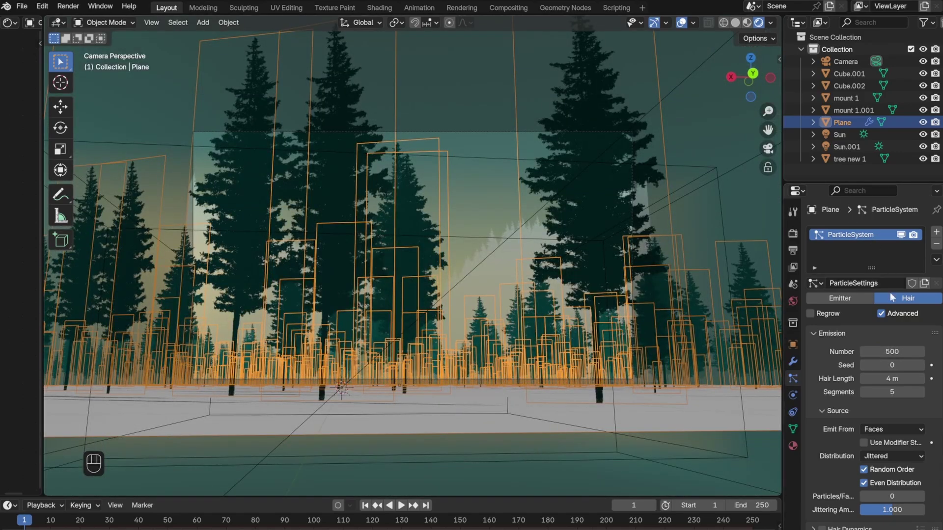
pyautogui.moveTo(898, 351); pyautogui.dragTo(865, 351)
pyautogui.hotkey('ctrl', 'z')
pyautogui.hotkey('ctrl', 'z')
pyautogui.press('F12')
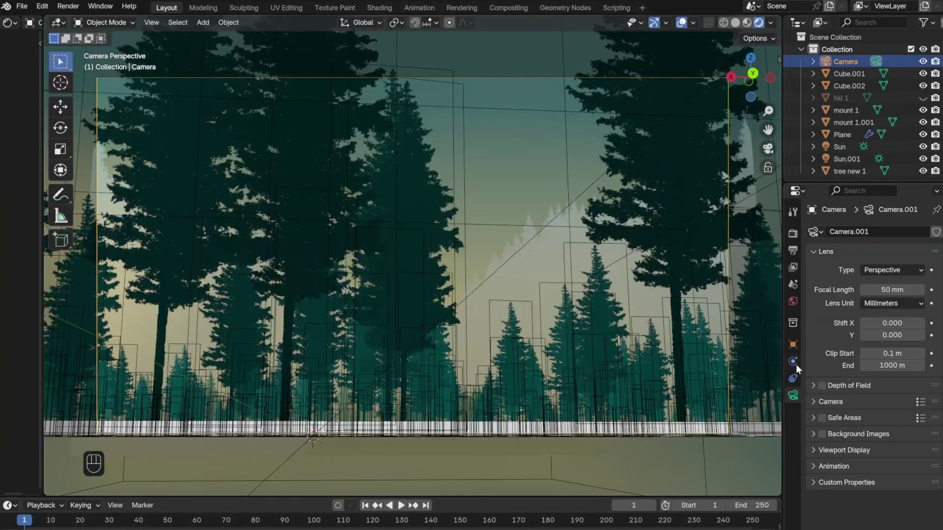
# Step: Change the world background colour to deep blue #002D45
pyautogui.click(792, 301)
pyautogui.click(884, 313)
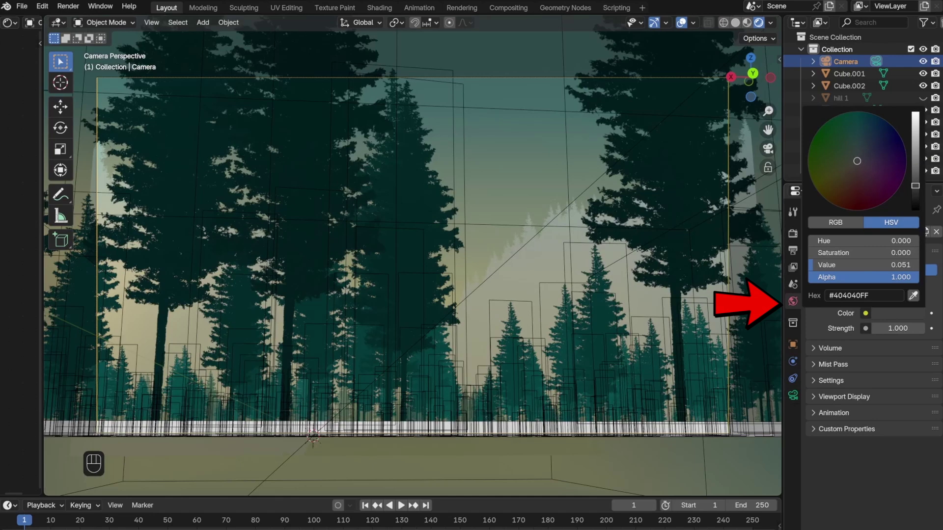
pyautogui.moveTo(857, 161); pyautogui.dragTo(874, 114)
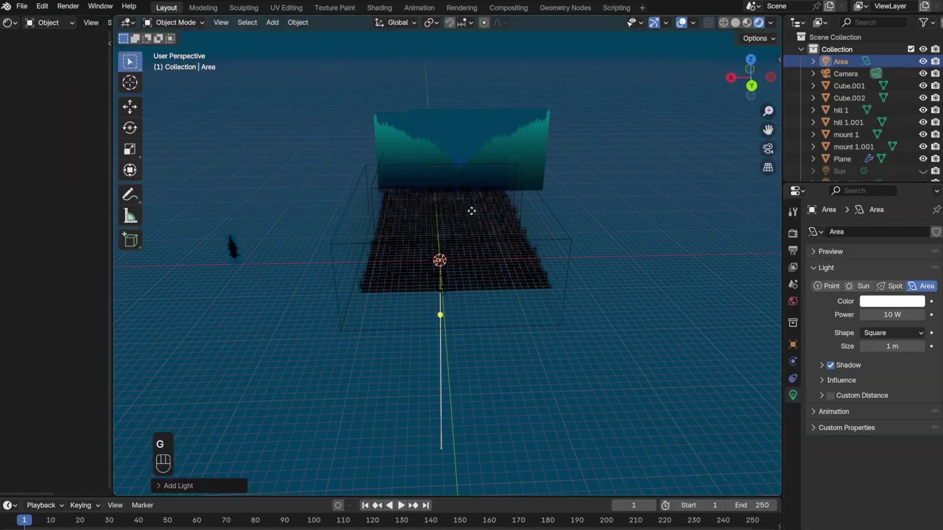
# Step: Scale the new area light and view the scene through the camera
pyautogui.press('s')
pyautogui.click(370, 175)
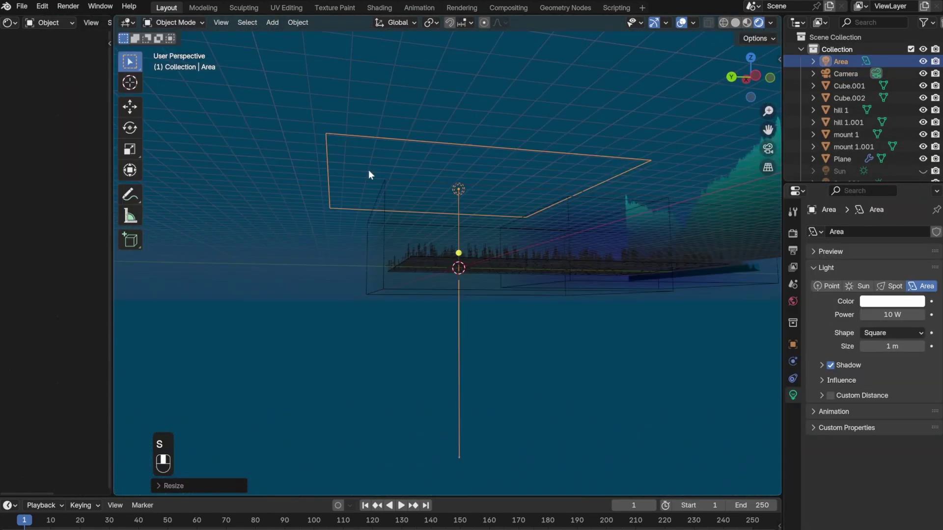
pyautogui.press('KP_0')
# Step: Set the area light's power to 12345 W, undoing a trial value of 54321
pyautogui.write('1')
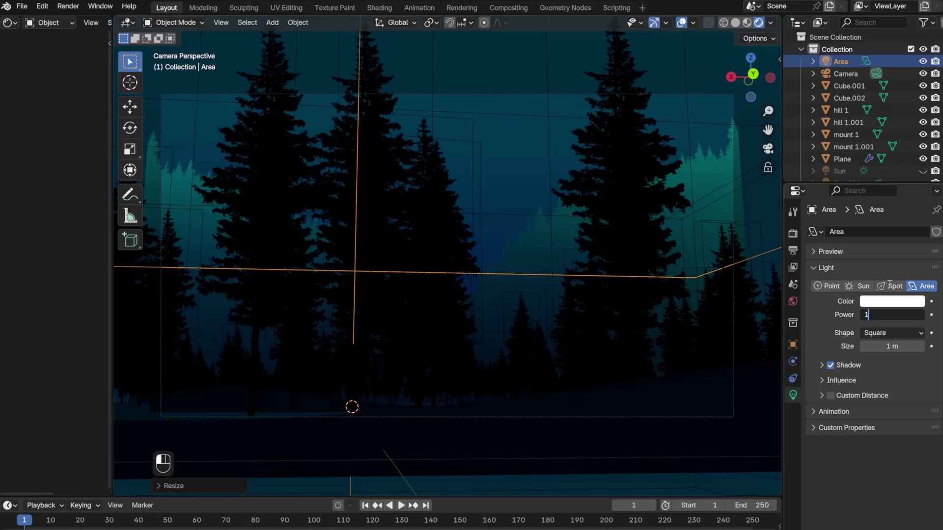
pyautogui.write('2345')
pyautogui.press('Return')
pyautogui.doubleClick(877, 315)
pyautogui.write('54321')
pyautogui.press('Return')
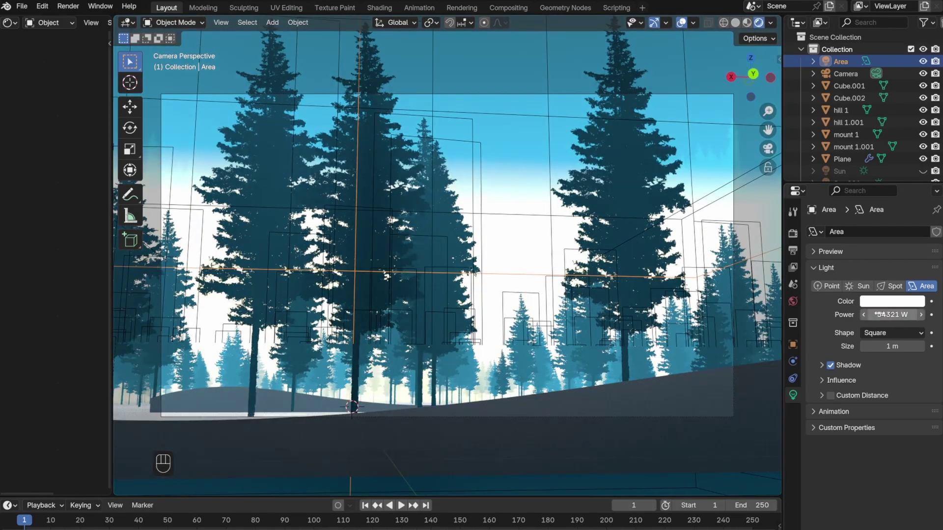
pyautogui.hotkey('ctrl', 'z')
pyautogui.click(892, 301)
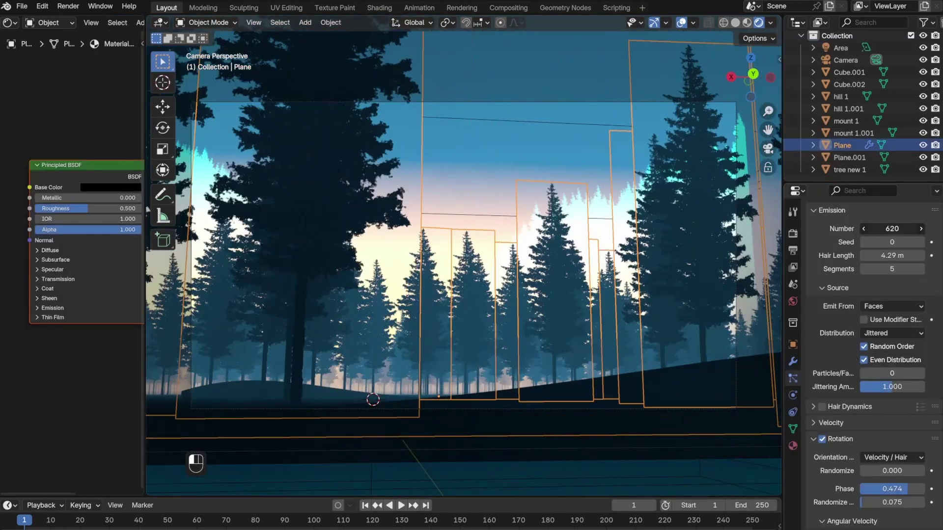
# Step: Adjust the scattered tree count and lower the tree material's IOR to 1.000
pyautogui.moveTo(892, 229); pyautogui.dragTo(914, 229)
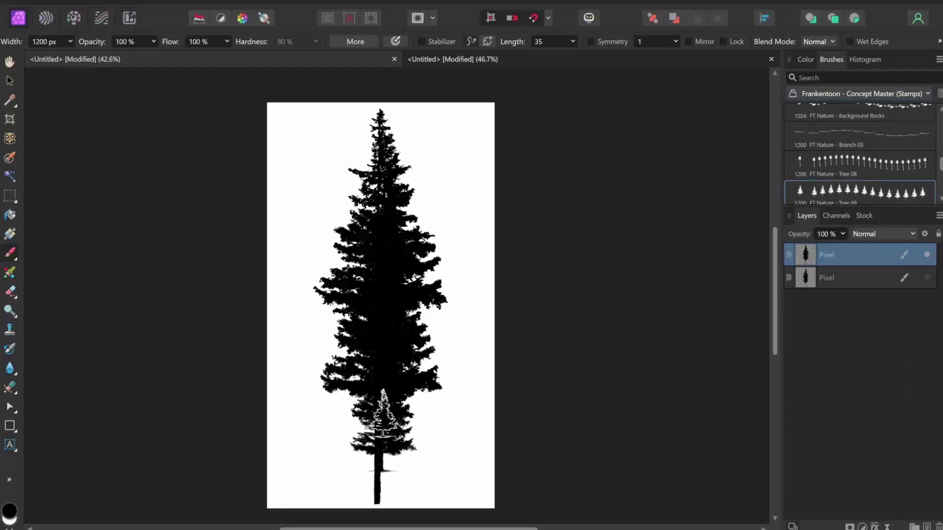
pyautogui.moveTo(382, 415)
pyautogui.keyDown('ctrl'); pyautogui.keyDown('alt'); pyautogui.mouseDown()
pyautogui.moveTo(378, 362)
pyautogui.moveTo(383, 418)
pyautogui.moveTo(374, 388)
pyautogui.moveTo(376, 269)
pyautogui.mouseUp(); pyautogui.keyUp('alt'); pyautogui.keyUp('ctrl')
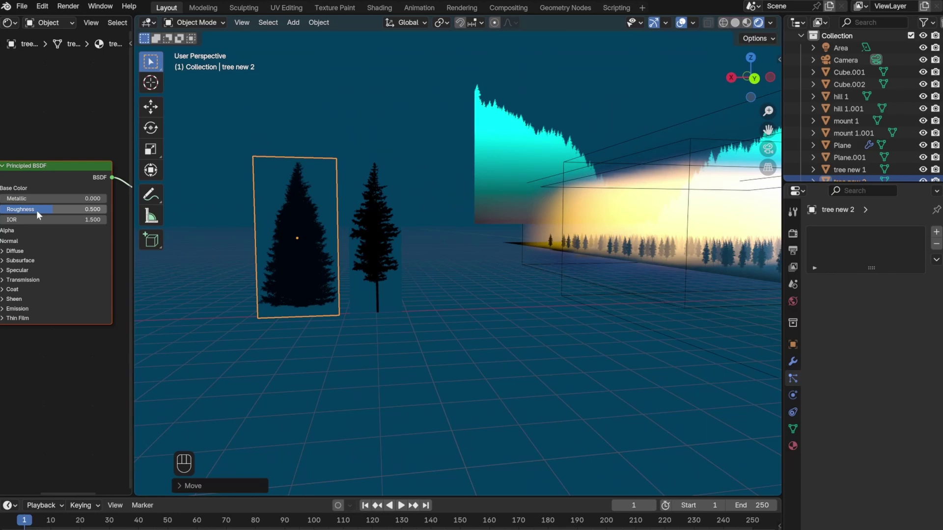
pyautogui.moveTo(17, 219); pyautogui.dragTo(5, 220)
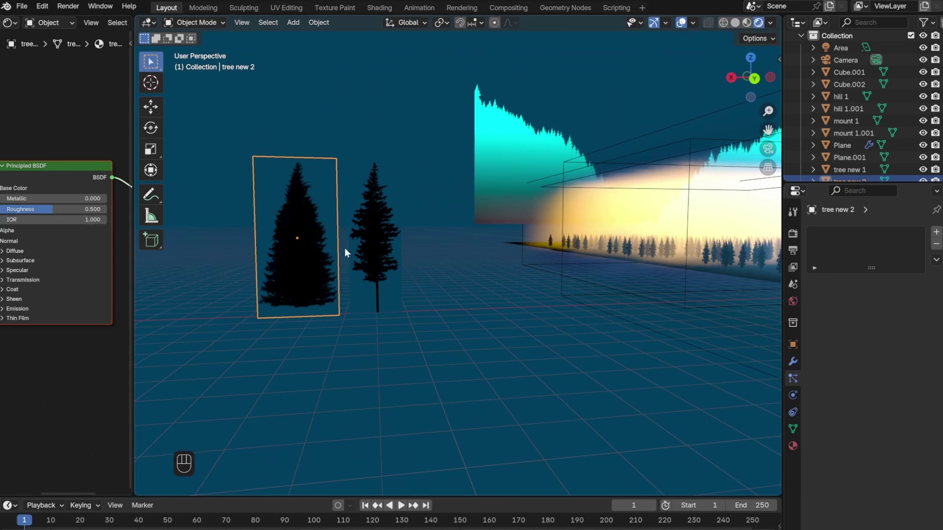
# Step: Select tree new 1 and tree new 2 and move them into a new collection
pyautogui.keyDown('shift'); pyautogui.click(373, 226); pyautogui.keyUp('shift')
pyautogui.press('m')
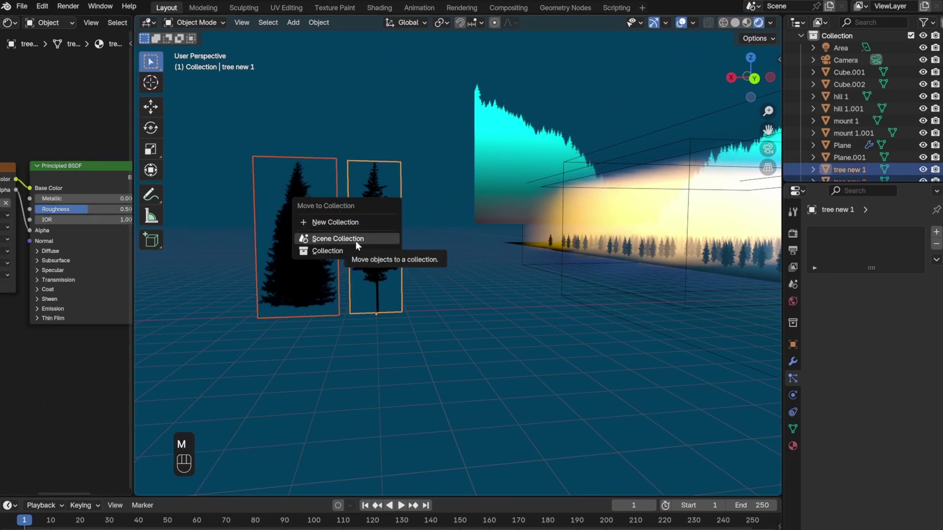
pyautogui.click(343, 206)
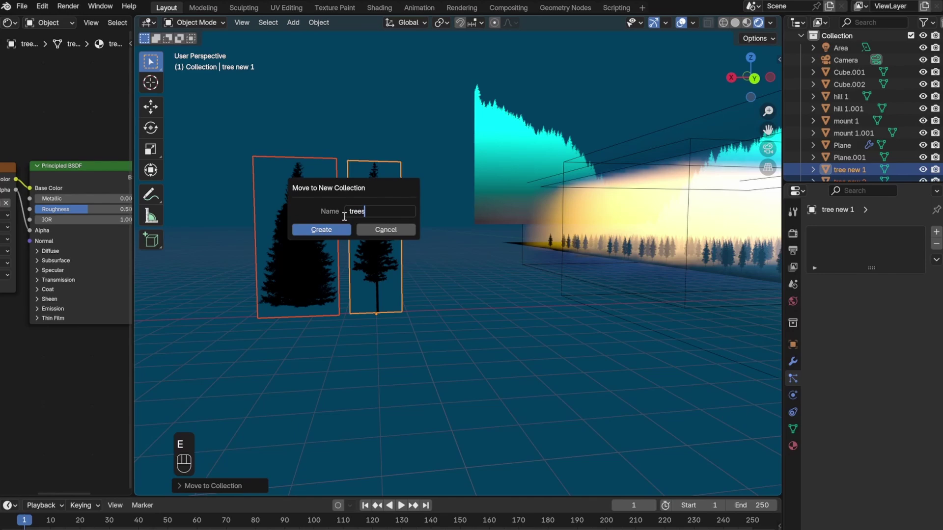
# Step: Create the trees collection and set the particles to render it as an instance collection
pyautogui.click(331, 231)
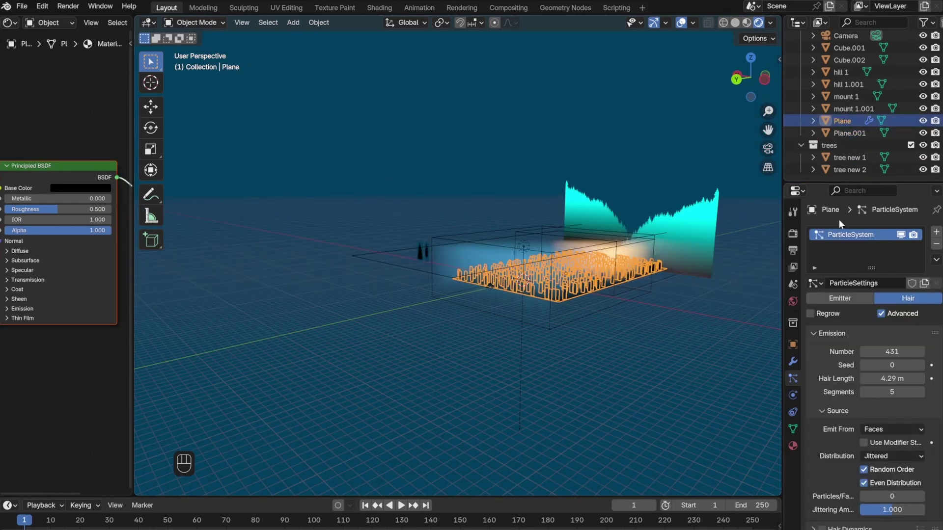
pyautogui.scroll(-15, 901, 309)
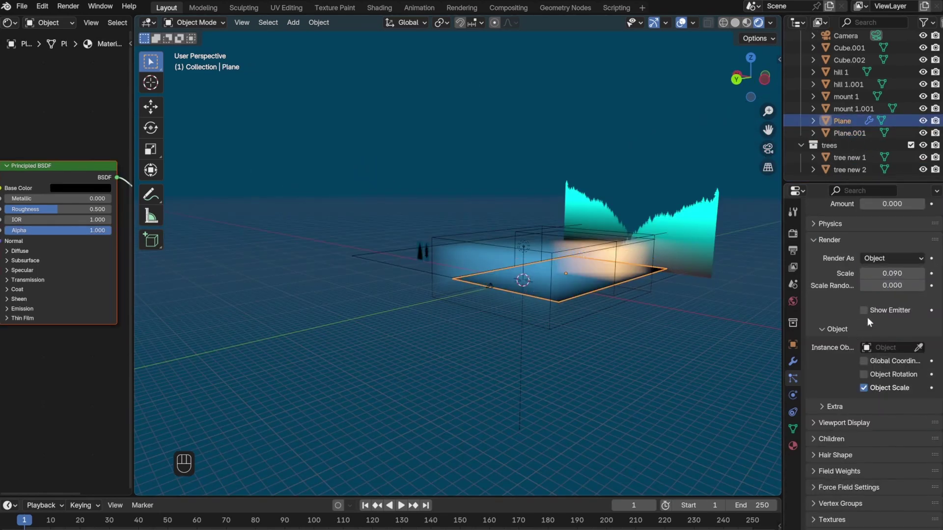
pyautogui.click(892, 309)
pyautogui.click(884, 347)
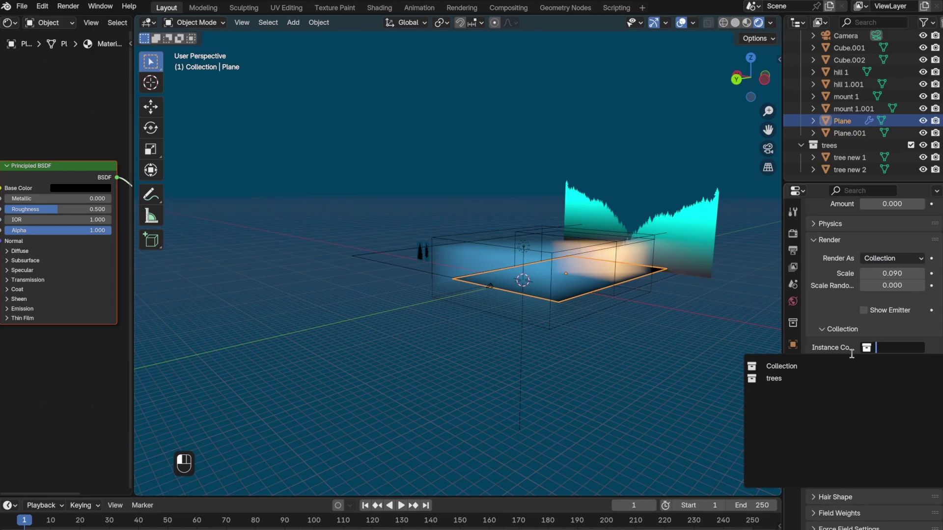
pyautogui.click(771, 379)
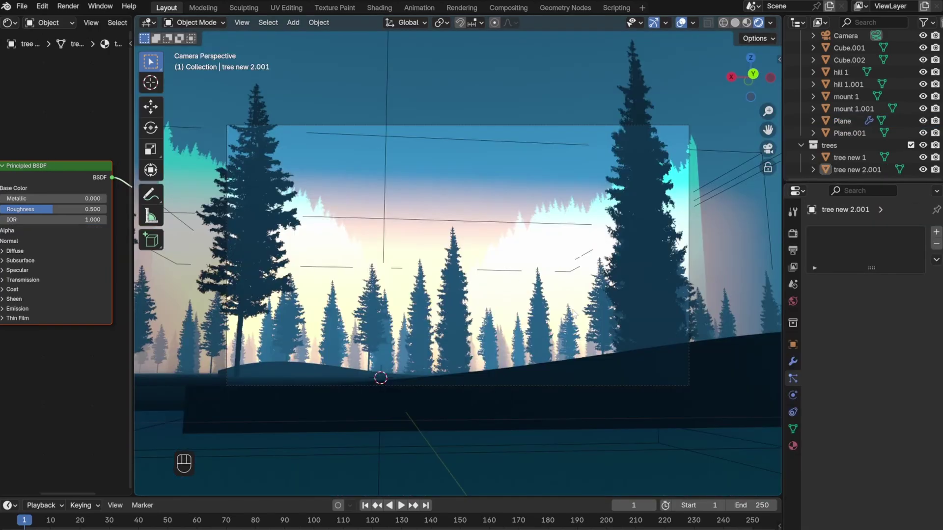
# Step: Adjust the plane's scattered tree count and render the mixed forest
pyautogui.click(686, 323)
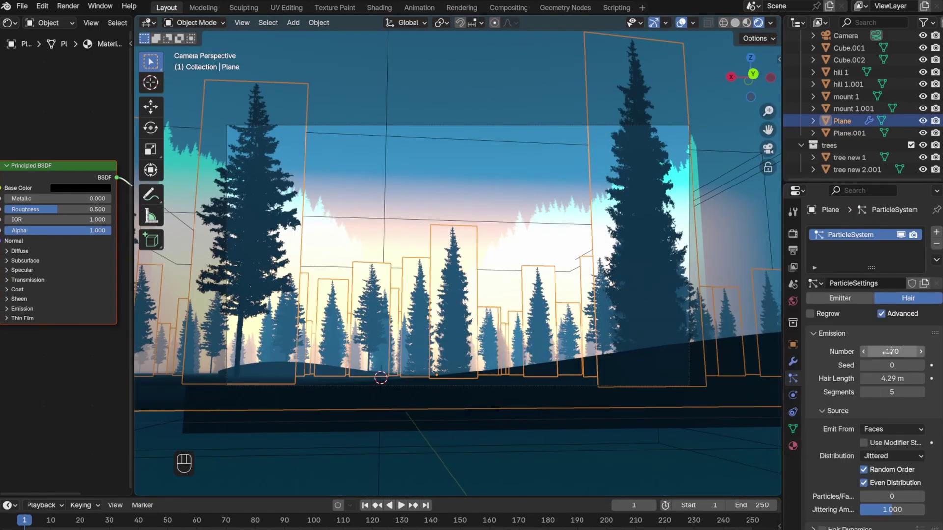
pyautogui.moveTo(889, 352); pyautogui.dragTo(899, 352)
pyautogui.press('F12')
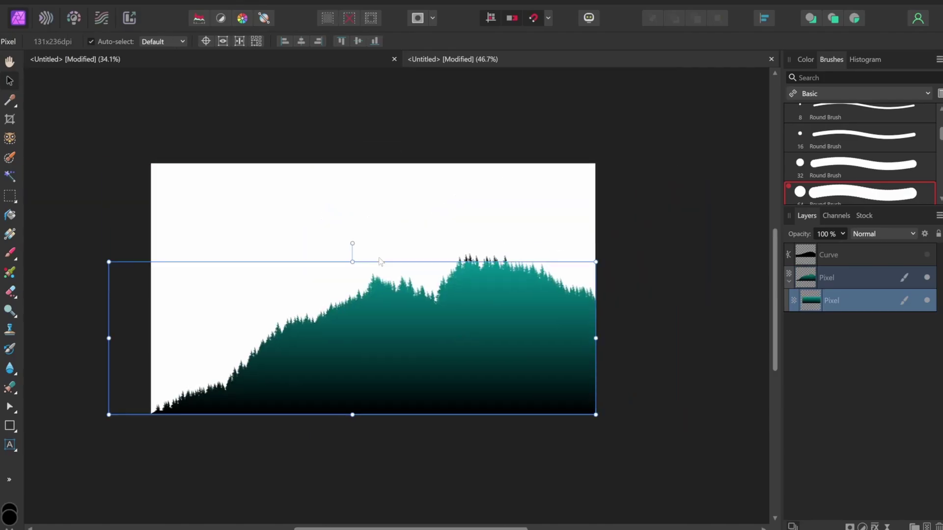
pyautogui.scroll(3, 351, 294)
# Step: Choose the FT Nature – Grass B brush and paint the first grass clump
pyautogui.press('b')
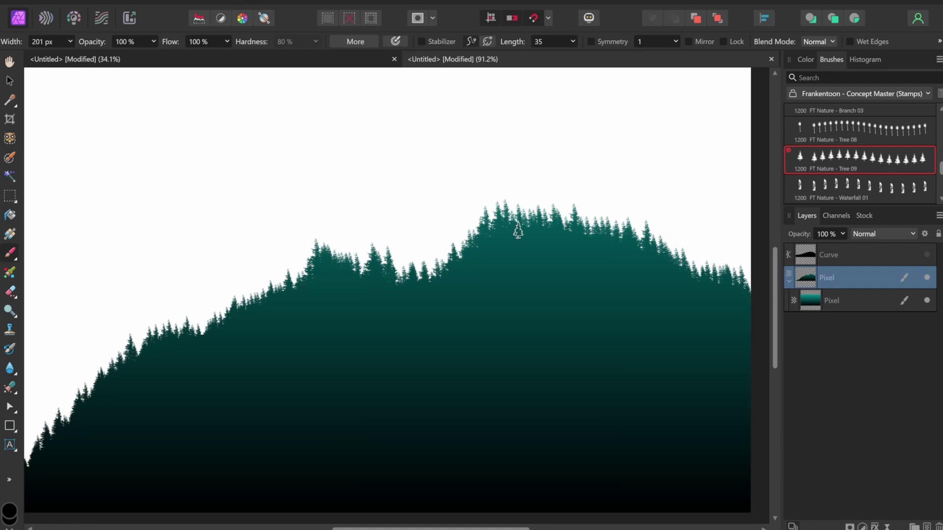
pyautogui.scroll(-3, 360, 269)
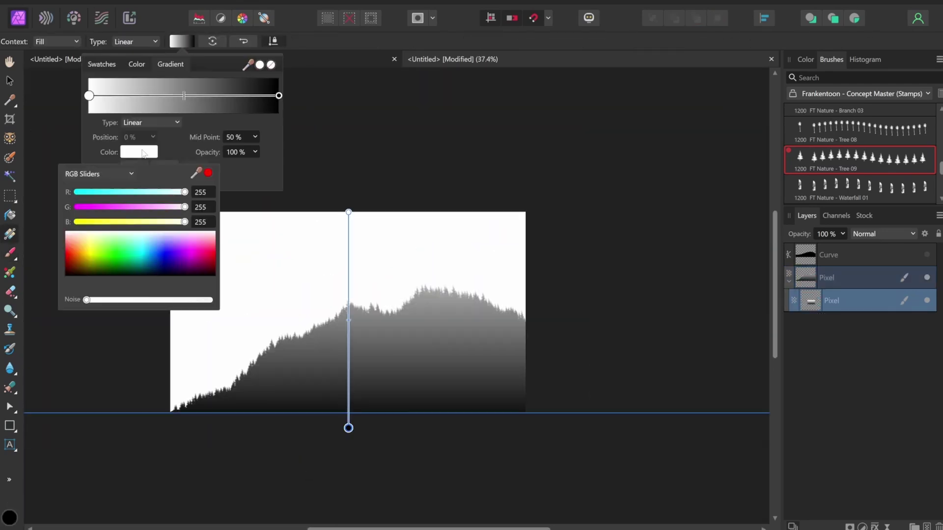
pyautogui.click(69, 261)
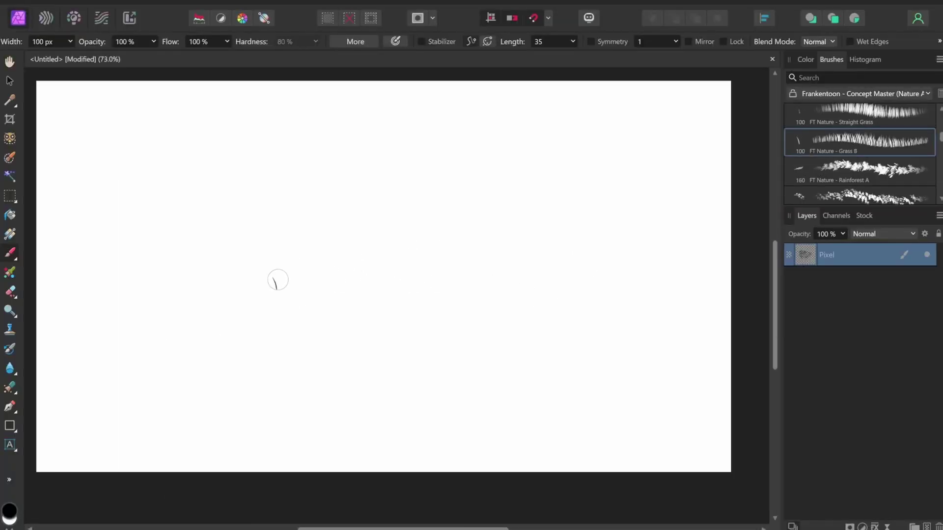
pyautogui.keyDown('ctrl'); pyautogui.scroll(-4, 454, 267); pyautogui.keyUp('ctrl')
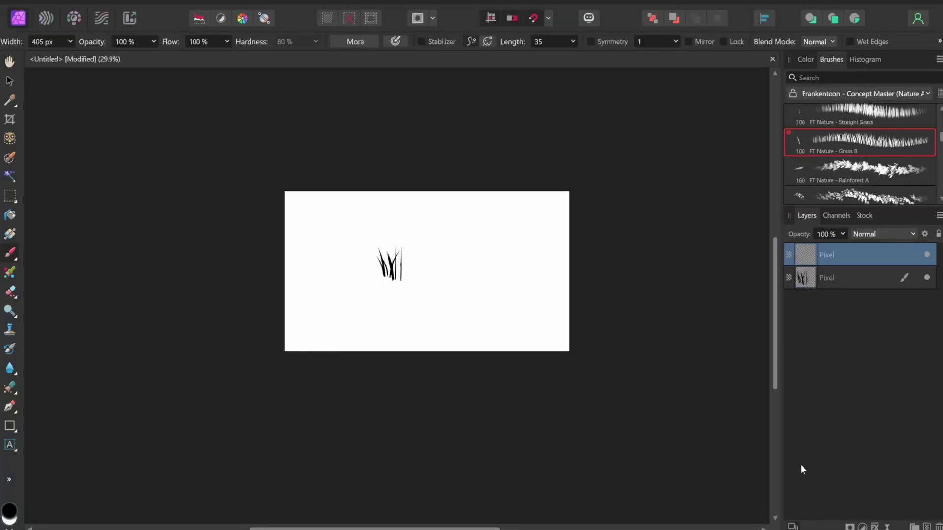
# Step: Paint further grass clumps on new pixel layers, removing the empty top layer
pyautogui.click(929, 527)
pyautogui.hotkey('ctrl', 'shift', 'n')
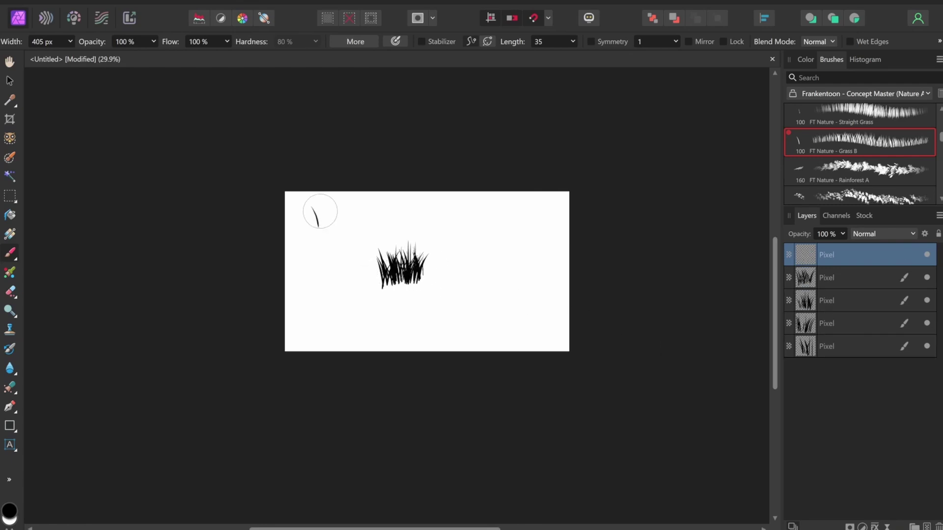
pyautogui.hotkey('ctrl', 'shift', 'n')
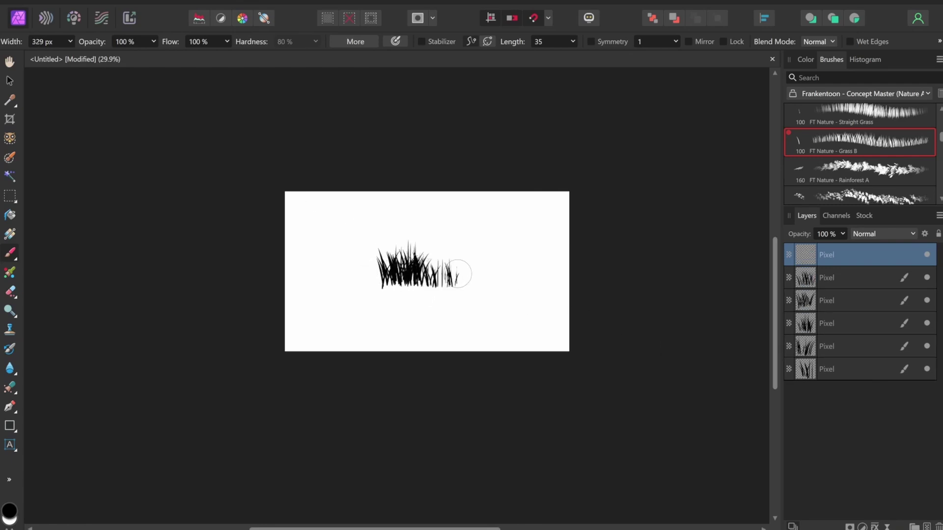
pyautogui.hotkey('ctrl', 'shift', 'n')
pyautogui.hotkey('ctrl', 'shift', 'n')
pyautogui.moveTo(435, 273); pyautogui.dragTo(389, 268)
pyautogui.hotkey('ctrl', 'shift', 'n')
pyautogui.moveTo(470, 303); pyautogui.dragTo(468, 299)
pyautogui.hotkey('ctrl', 'shift', 'n')
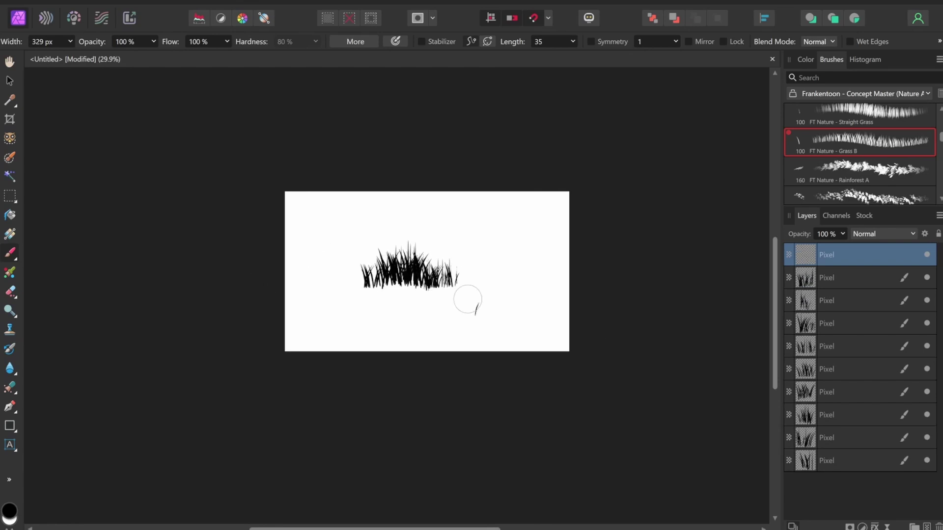
pyautogui.hotkey('ctrl', 'shift', 'n')
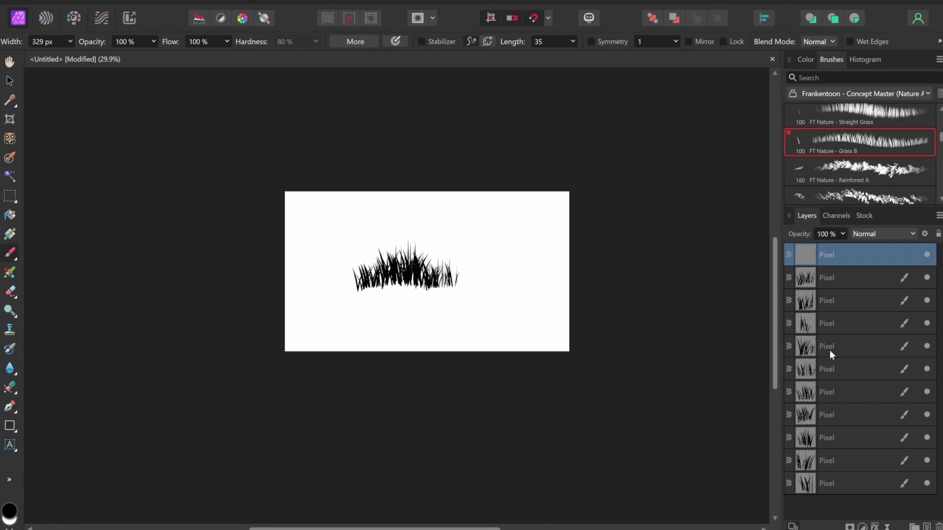
pyautogui.hotkey('ctrl', 'z')
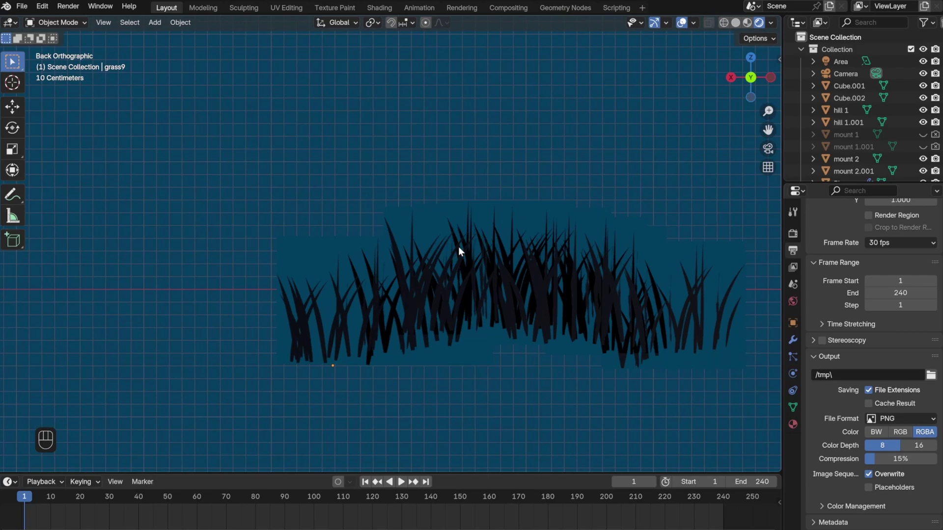
# Step: Move all the grass planes into a new collection named 'grass 1'
pyautogui.scroll(-8, 360, 247)
pyautogui.scroll(5, 360, 247)
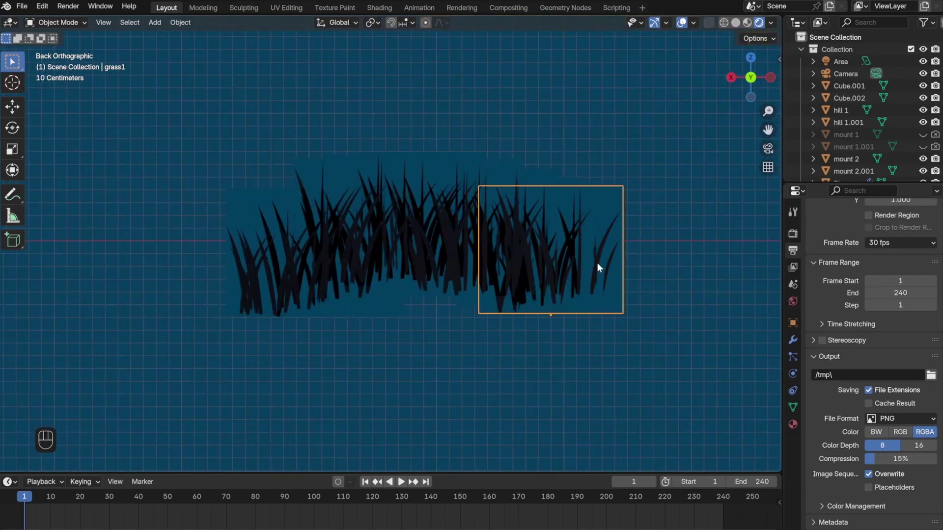
pyautogui.moveTo(599, 267); pyautogui.dragTo(216, 162)
pyautogui.press('m')
pyautogui.click(482, 247)
pyautogui.write('grass 1')
pyautogui.press('Return')
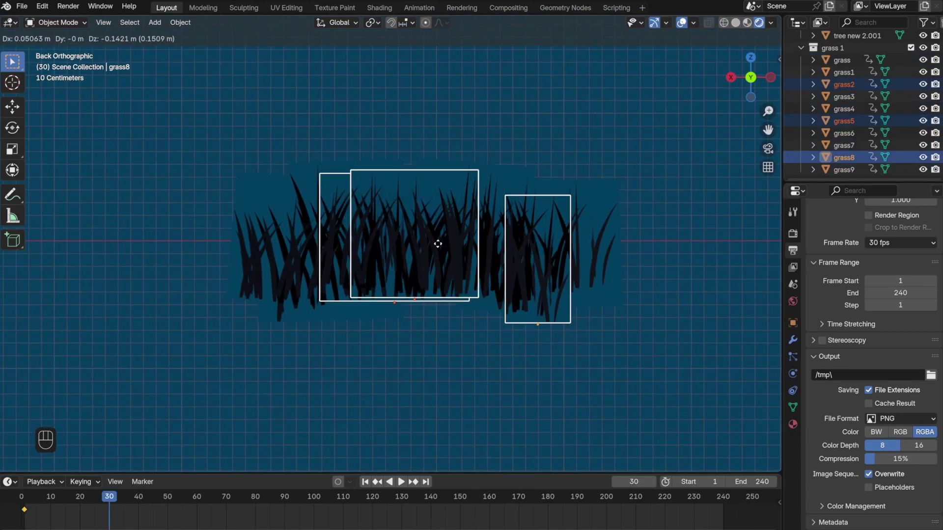
# Step: Keyframe rotations on alternating grass planes (grass3, grass6, grass9, grass8) and play back the sway
pyautogui.click(441, 248)
pyautogui.click(196, 497)
pyautogui.press('r')
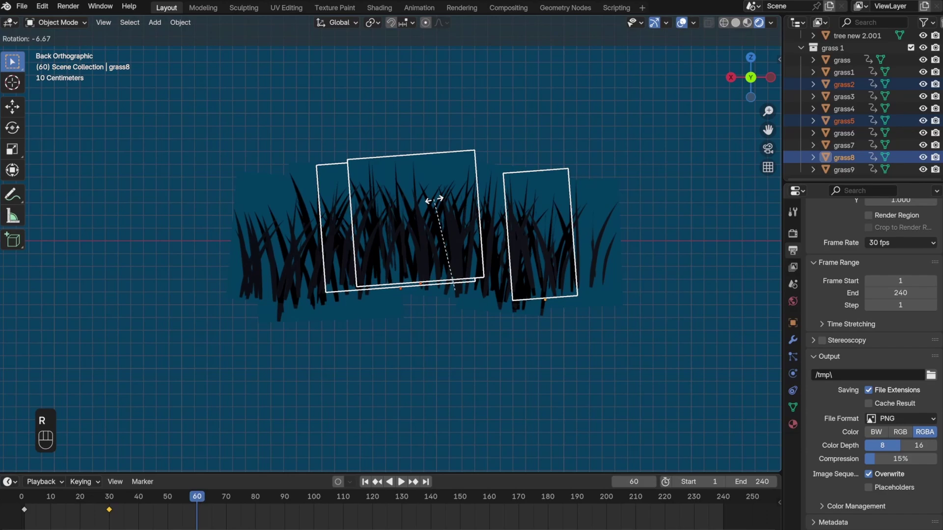
pyautogui.click(484, 211)
pyautogui.click(842, 60)
pyautogui.keyDown('ctrl'); pyautogui.click(843, 96); pyautogui.keyUp('ctrl')
pyautogui.keyDown('ctrl'); pyautogui.click(844, 133); pyautogui.keyUp('ctrl')
pyautogui.keyDown('ctrl'); pyautogui.click(844, 170); pyautogui.keyUp('ctrl')
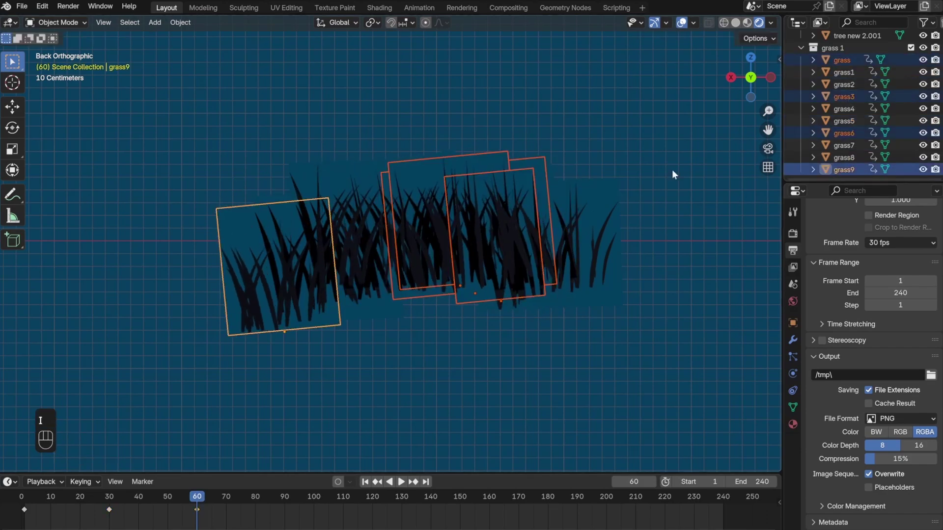
pyautogui.click(844, 157)
pyautogui.press('space')
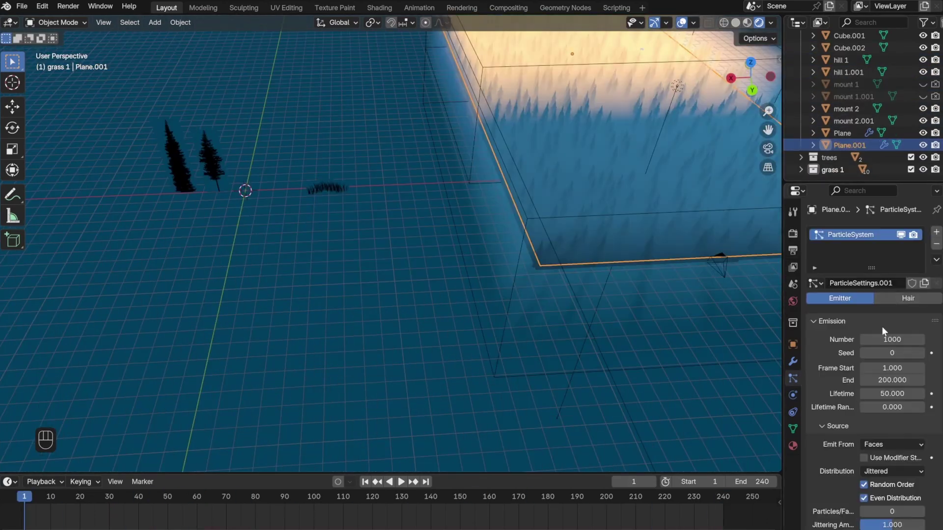
# Step: Make Plane.001's particles hair with rotation, rendering the grass 1 collection
pyautogui.click(908, 298)
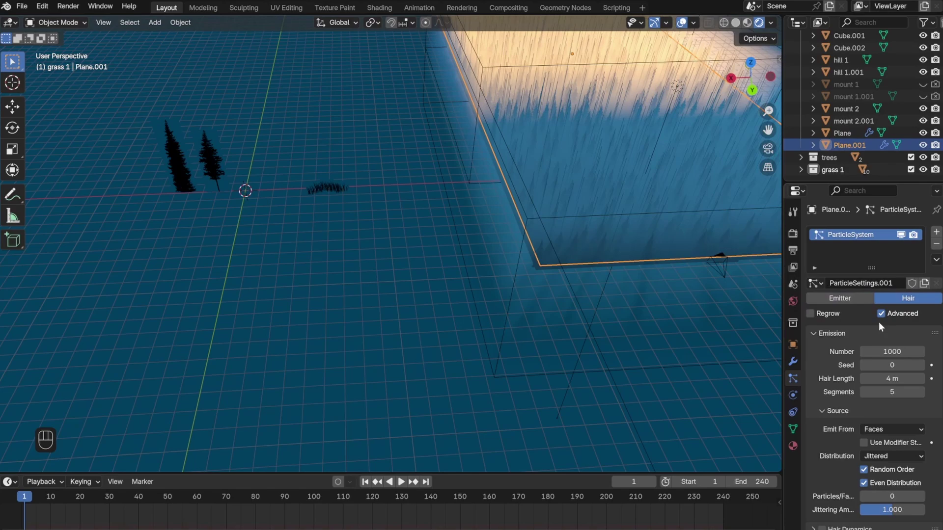
pyautogui.click(892, 354)
pyautogui.scroll(-5, 861, 281)
pyautogui.scroll(-3, 836, 344)
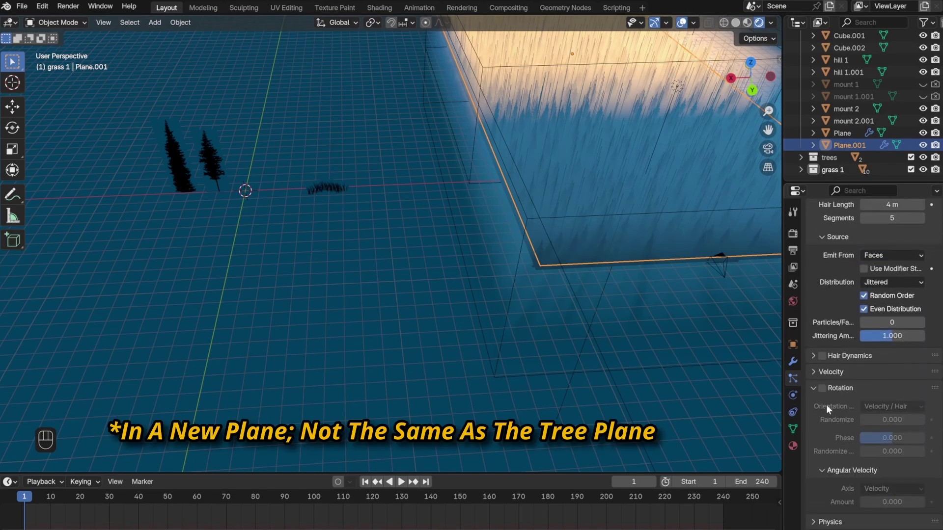
pyautogui.click(823, 405)
pyautogui.scroll(-3, 874, 402)
pyautogui.click(891, 432)
pyautogui.click(891, 482)
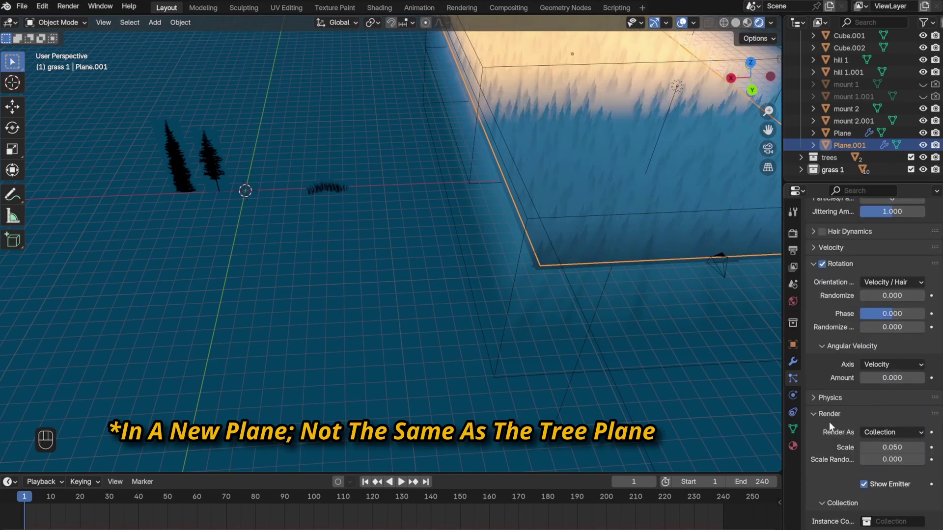
pyautogui.scroll(-3, 829, 423)
pyautogui.click(891, 474)
pyautogui.click(776, 358)
# Step: Weight paint Plane.001's front edge so the grass grows along the foreground
pyautogui.scroll(15, 844, 317)
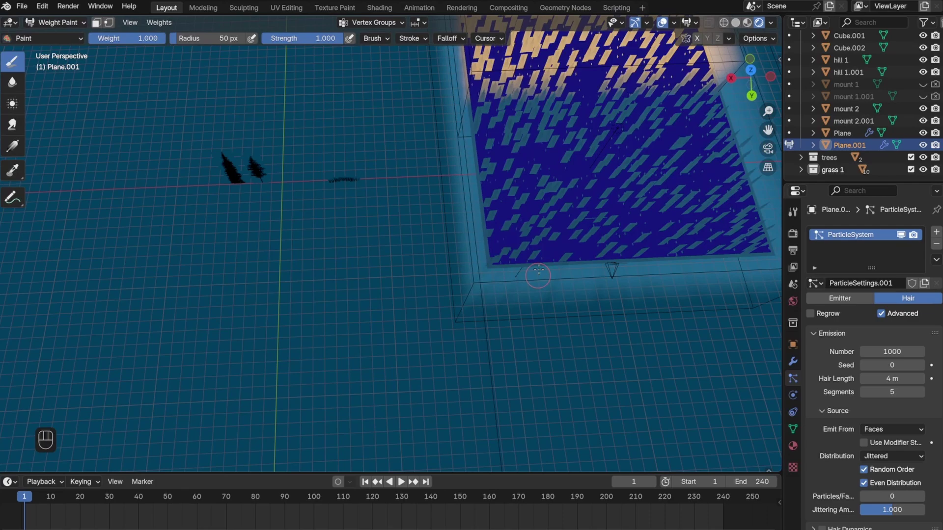
pyautogui.moveTo(491, 265); pyautogui.dragTo(756, 245)
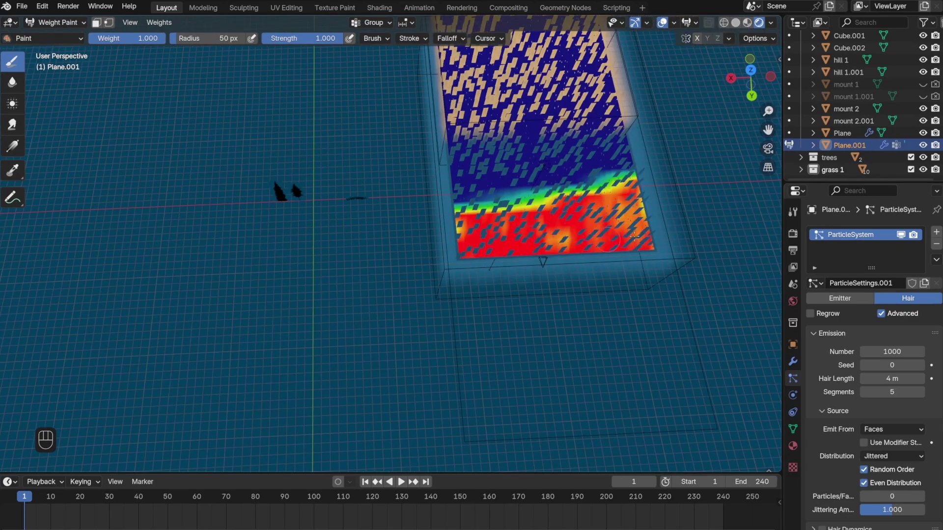
pyautogui.moveTo(609, 241); pyautogui.dragTo(587, 182)
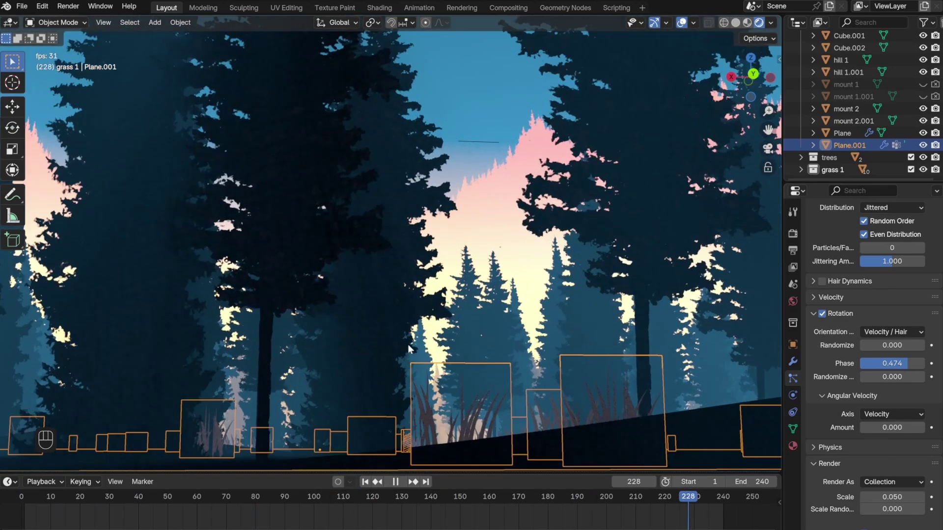
# Step: Stop playback, then select one grass clump and zoom the viewport to it
pyautogui.press('space')
pyautogui.moveTo(614, 271); pyautogui.dragTo(517, 267, button='middle')
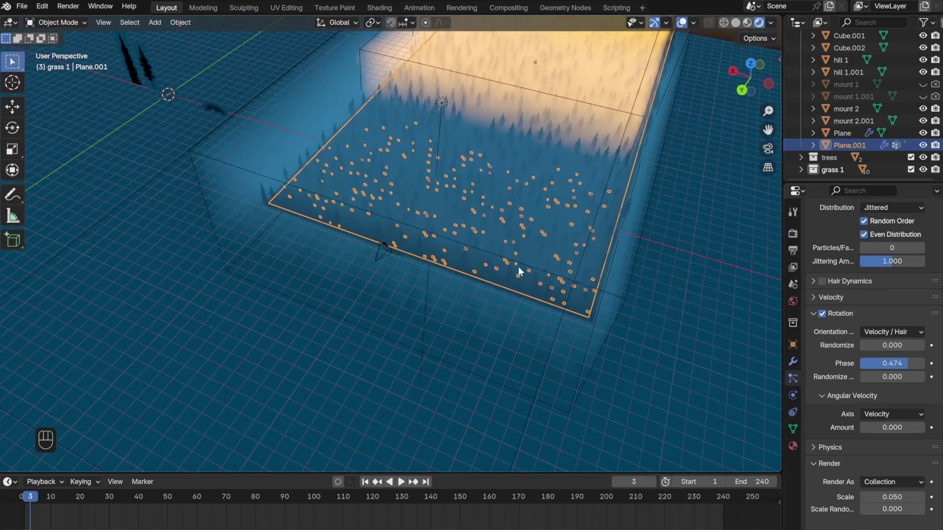
pyautogui.click(202, 109)
pyautogui.keyDown('shift'); pyautogui.scroll(-2, 199, 114); pyautogui.keyUp('shift')
pyautogui.press('KP_Decimal')
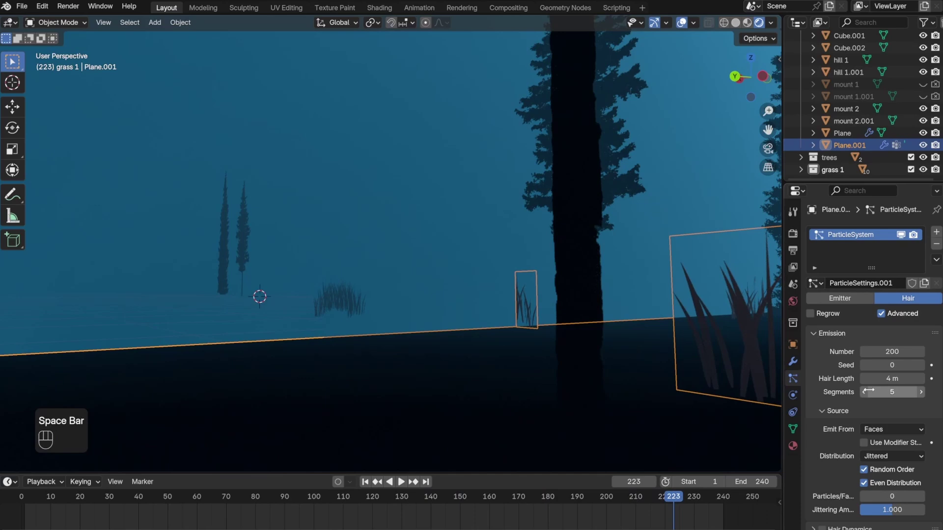
# Step: Set grass particles to Number 200, Whole Collection, Global Y orientation and tuned rotation phase
pyautogui.click(899, 468)
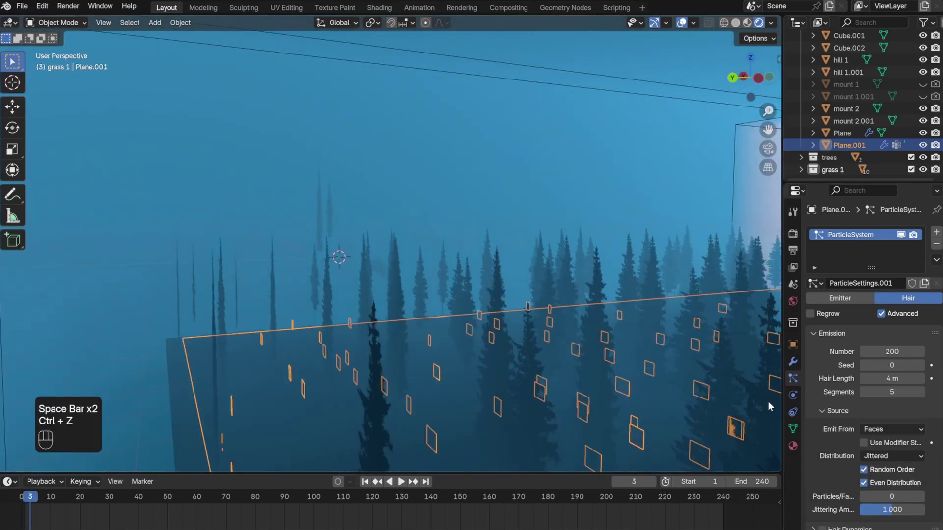
pyautogui.scroll(-10, 874, 407)
pyautogui.moveTo(884, 338)
pyautogui.mouseDown()
pyautogui.moveTo(902, 338)
pyautogui.moveTo(889, 352)
pyautogui.mouseUp()
pyautogui.press('KP_0')
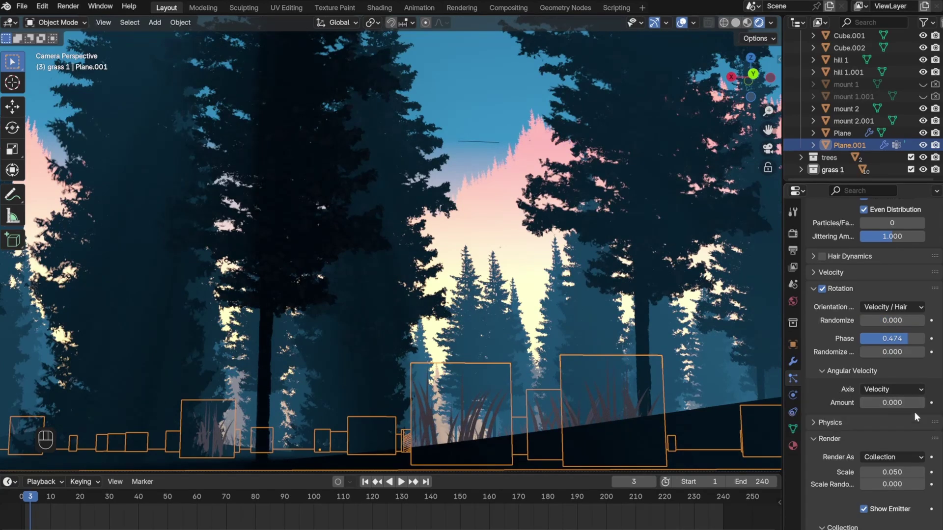
pyautogui.scroll(-8, 860, 417)
pyautogui.click(864, 312)
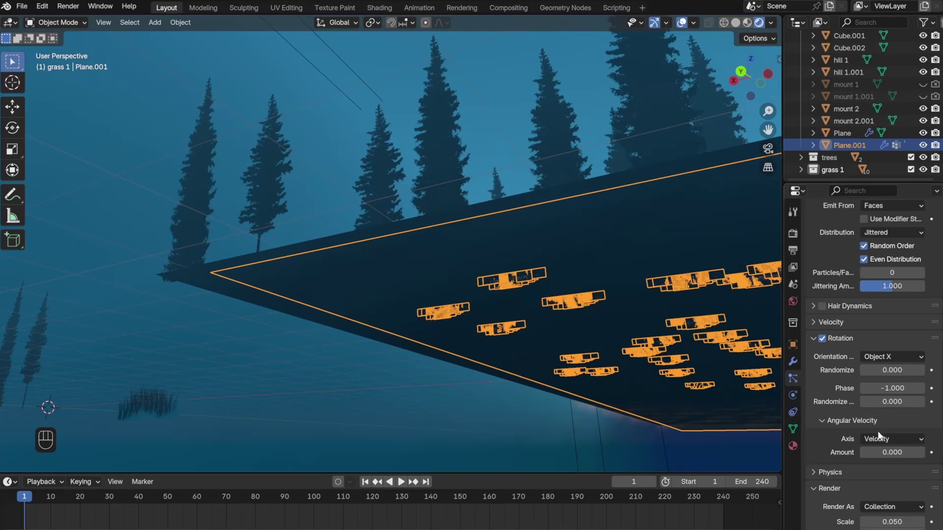
pyautogui.click(884, 356)
pyautogui.click(864, 438)
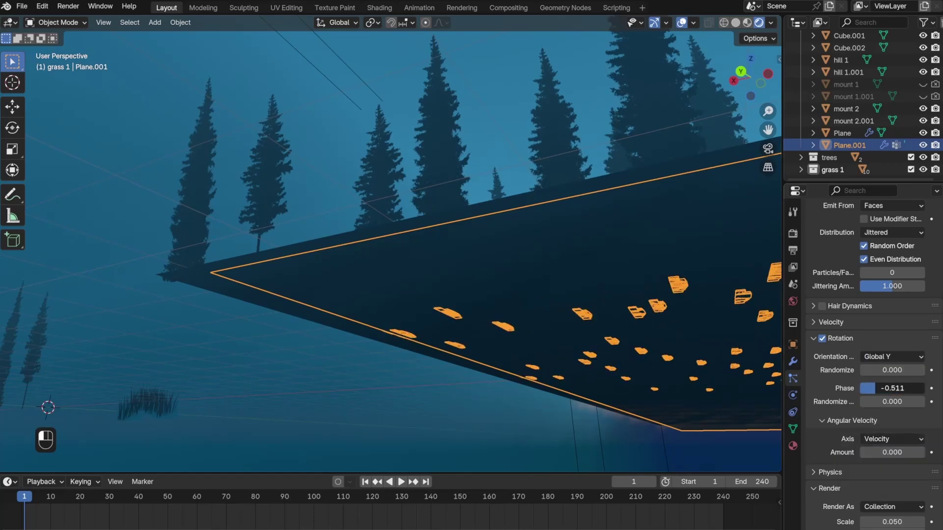
pyautogui.moveTo(892, 388); pyautogui.dragTo(918, 388)
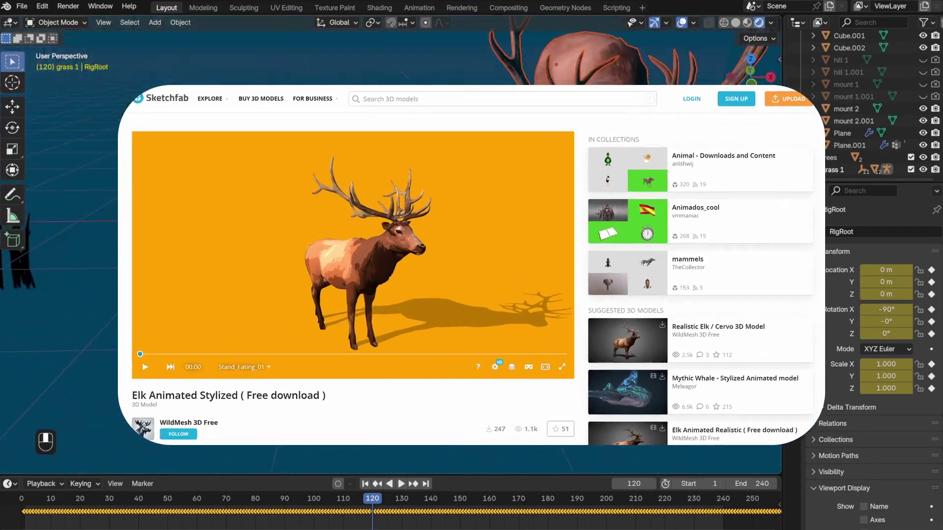
# Step: Review the animation, then undo the accidental change to the particle plane
pyautogui.press('space')
pyautogui.scroll(-6, 417, 216)
pyautogui.moveTo(332, 243); pyautogui.dragTo(664, 308, button='middle')
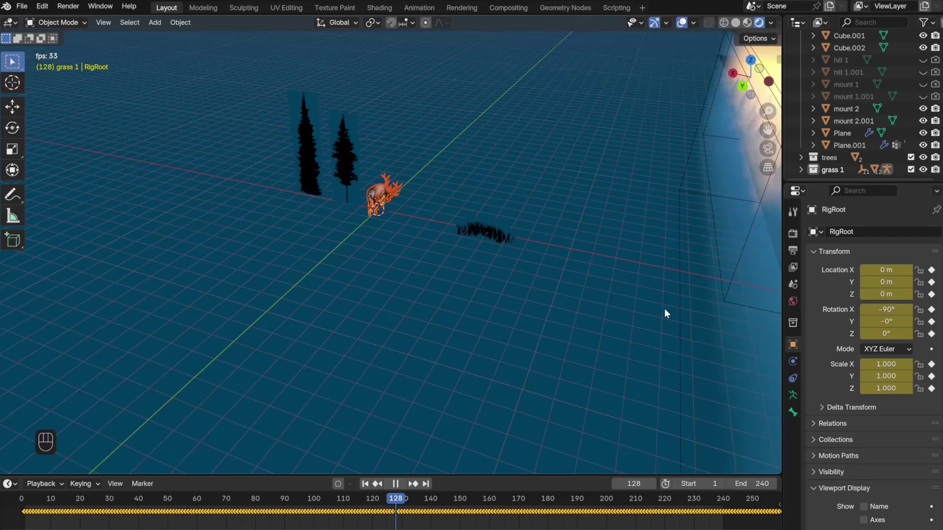
pyautogui.press('space')
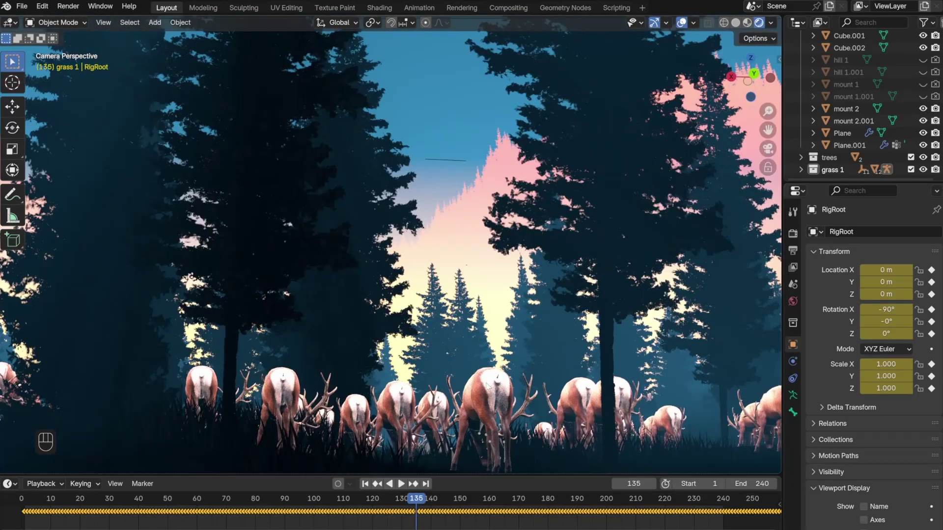
pyautogui.click(896, 145)
pyautogui.scroll(-5, 866, 355)
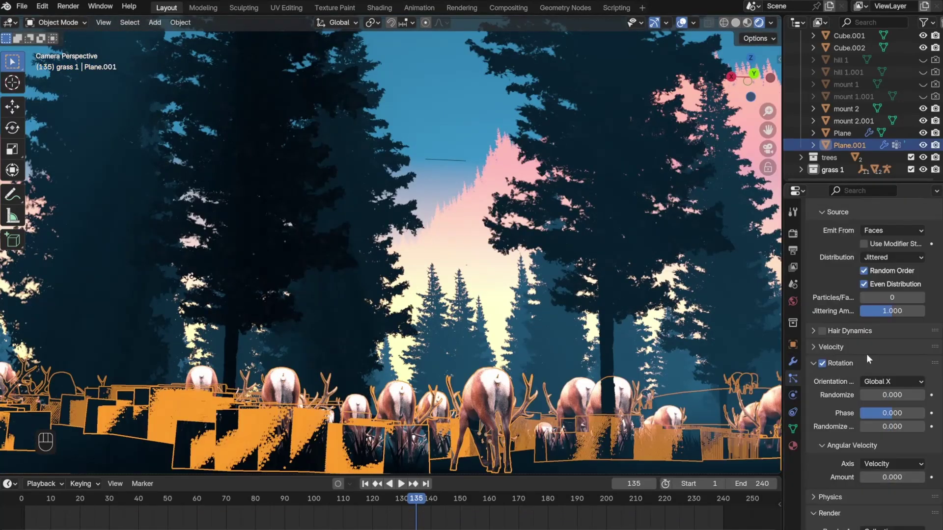
pyautogui.scroll(-10, 866, 355)
pyautogui.hotkey('ctrl', 'z')
pyautogui.hotkey('ctrl', 'z')
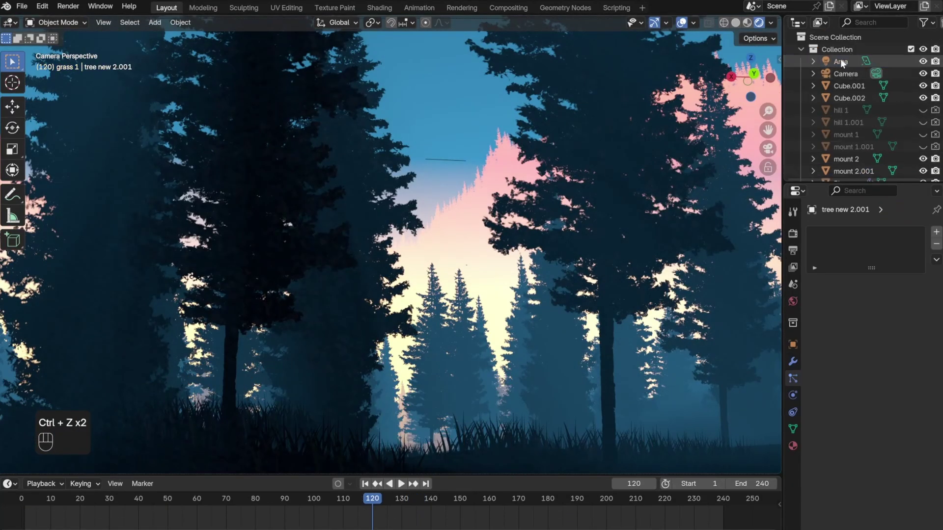
pyautogui.hotkey('ctrl', 'z')
# Step: Restore the imported elk and rotate its rig around Z to face a new direction
pyautogui.hotkey('ctrl', 'shift', 'z')
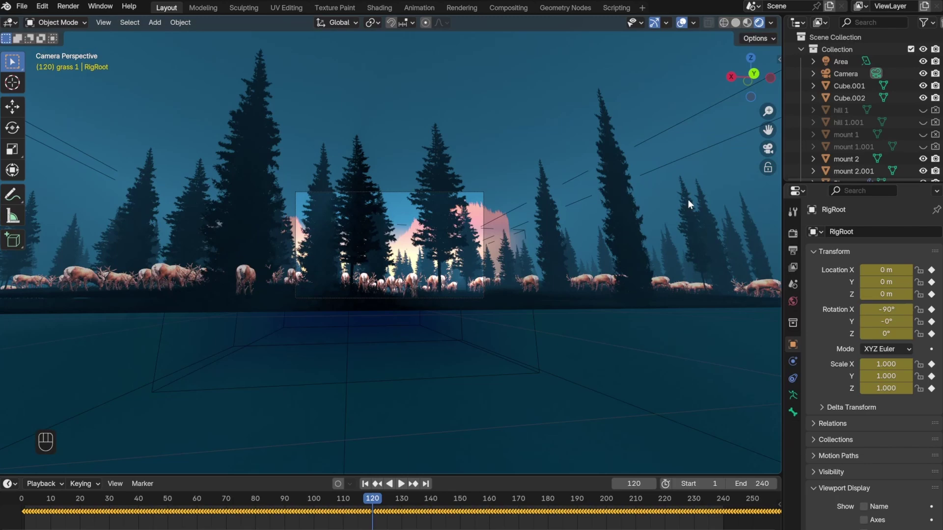
pyautogui.scroll(-5, 835, 122)
pyautogui.scroll(4, 847, 84)
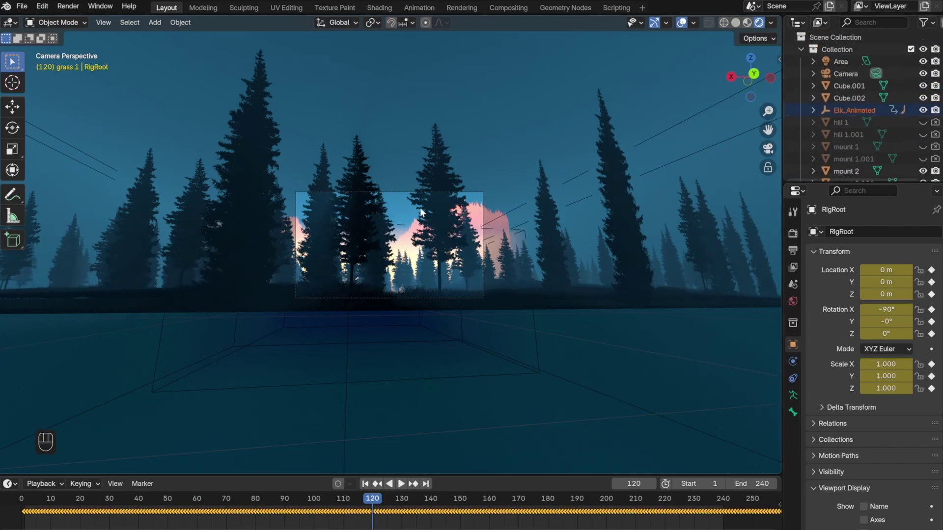
pyautogui.moveTo(492, 196); pyautogui.dragTo(414, 253, button='middle')
pyautogui.press('r')
pyautogui.press('z')
pyautogui.click(378, 325)
# Step: Play the animation, then get back to the elk rig selection
pyautogui.press('space')
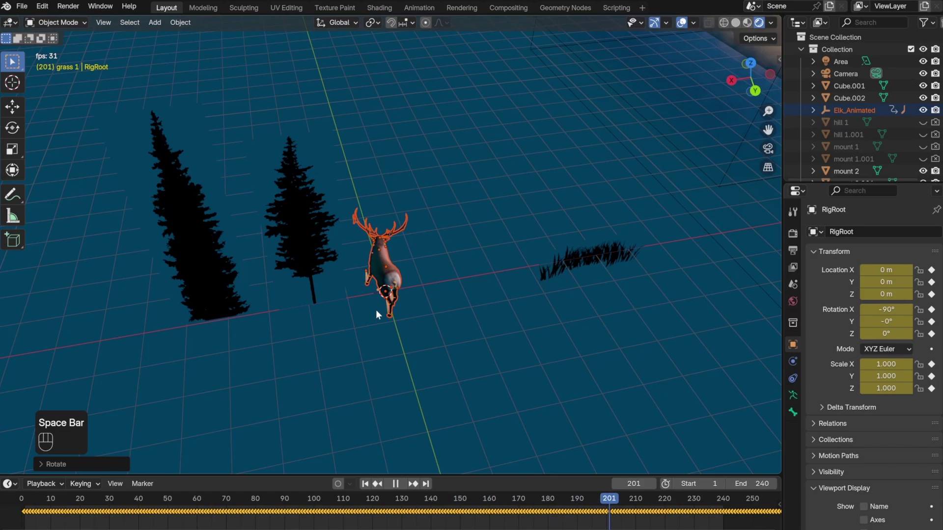
pyautogui.click(488, 341)
pyautogui.press('space')
pyautogui.click(396, 268)
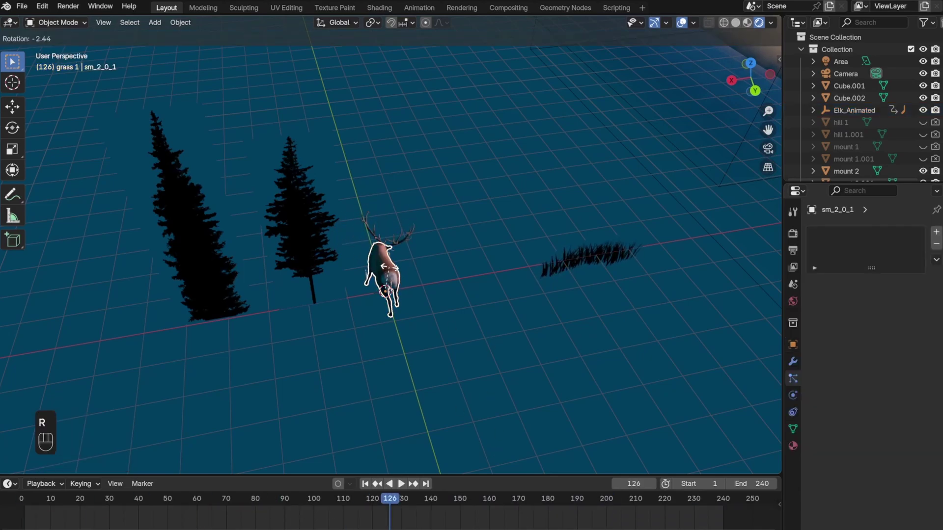
pyautogui.press('Escape')
pyautogui.hotkey('ctrl', 'z')
pyautogui.hotkey('ctrl', 'z')
pyautogui.scroll(-5, 355, 360)
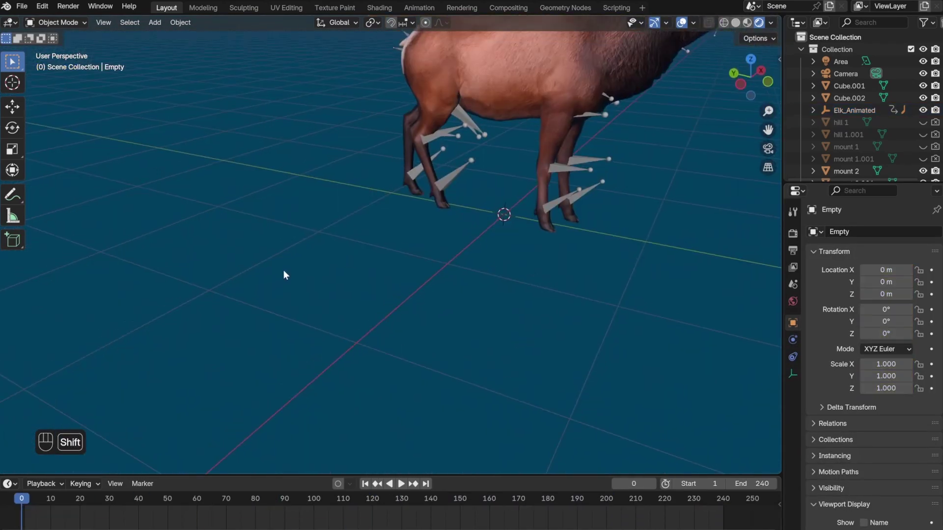
# Step: Add a sphere empty and raise it along Z
pyautogui.hotkey('shift', 'a')
pyautogui.moveTo(262, 270)
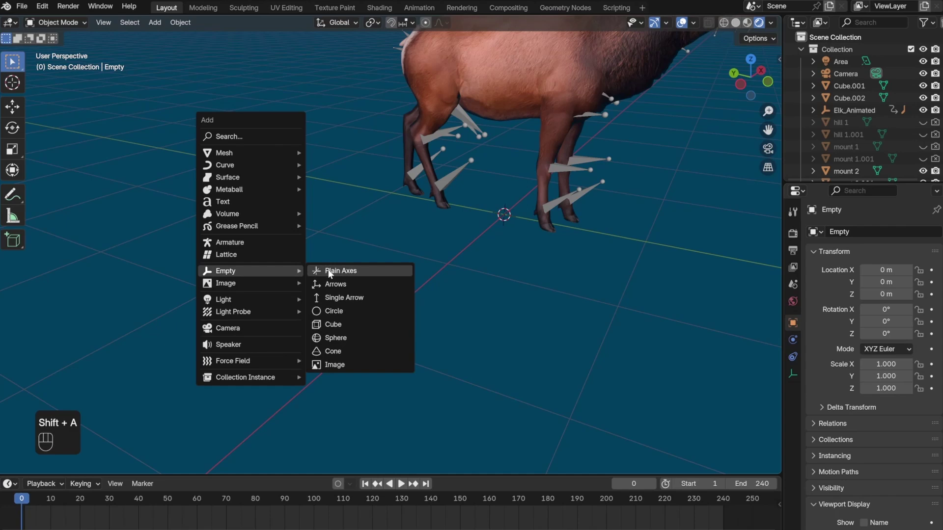
pyautogui.click(323, 337)
pyautogui.scroll(-5, 330, 325)
pyautogui.press('g')
pyautogui.press('z')
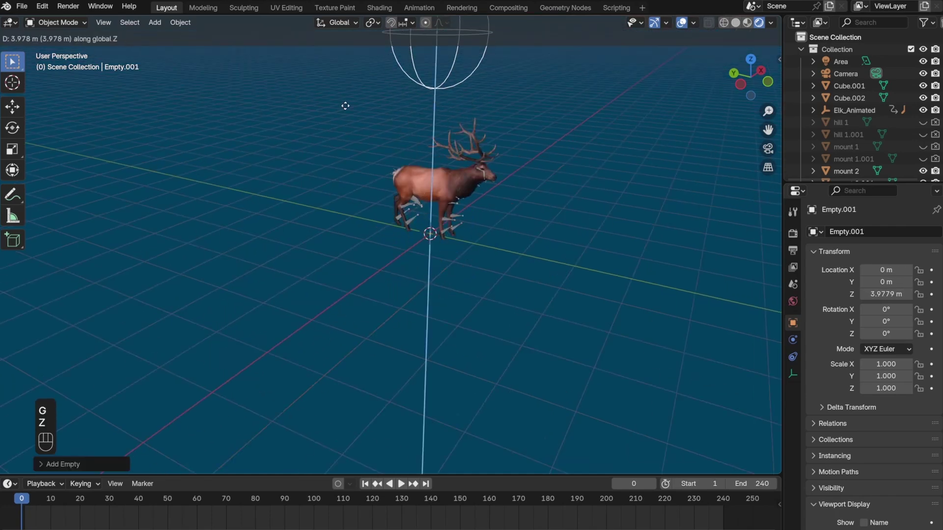
pyautogui.click(345, 106)
pyautogui.moveTo(345, 105); pyautogui.dragTo(375, 187, button='middle')
pyautogui.hotkey('ctrl', 'z')
# Step: Parent the elk to the sphere empty
pyautogui.click(375, 187)
pyautogui.click(377, 94)
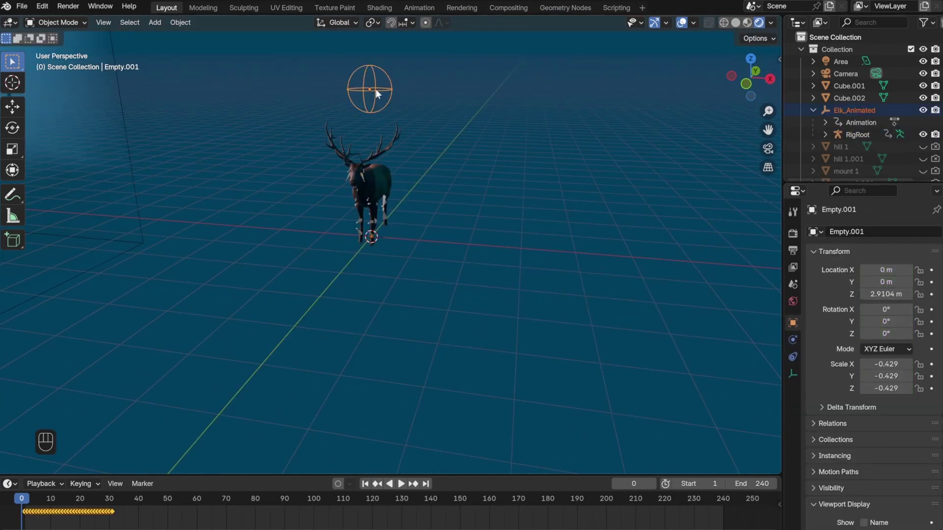
pyautogui.hotkey('ctrl', 'p')
pyautogui.click(314, 76)
# Step: Rotate the empty around Z and move it along X into the camera view
pyautogui.press('r')
pyautogui.press('z')
pyautogui.moveTo(322, 69); pyautogui.dragTo(378, 280, button='middle')
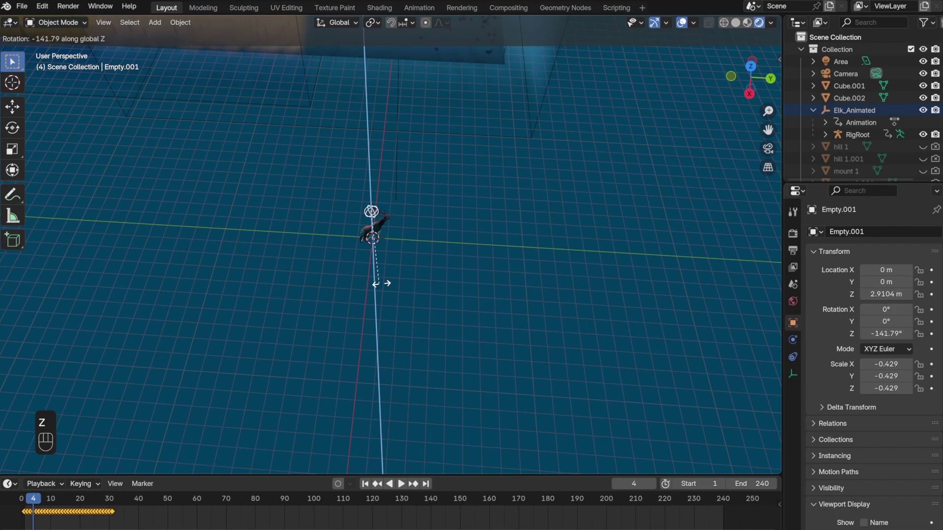
pyautogui.click(379, 281)
pyautogui.press('g')
pyautogui.press('x')
pyautogui.press('KP_0')
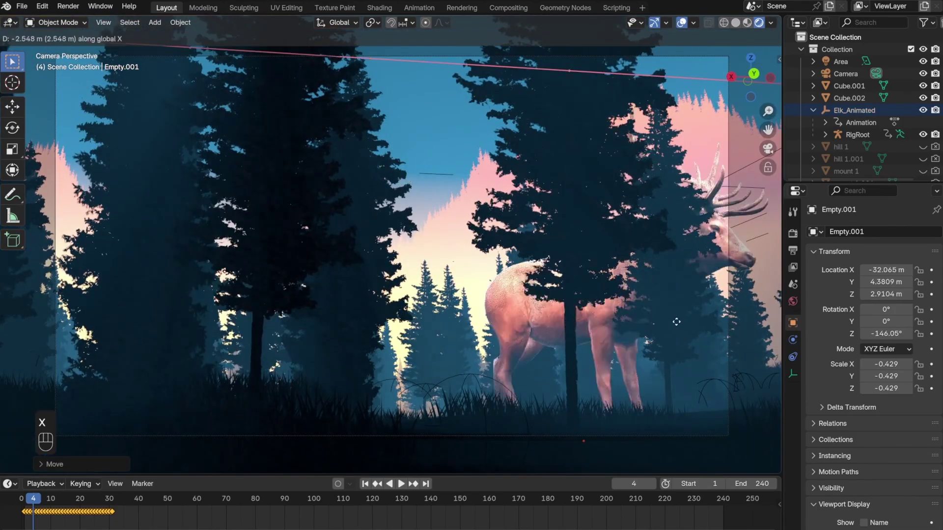
pyautogui.click(502, 308)
# Step: Scale the elk down, lower it onto the ground and push it back along Y
pyautogui.press('s')
pyautogui.press('space')
pyautogui.press('space')
pyautogui.press('g')
pyautogui.press('z')
pyautogui.press('Return')
pyautogui.press('g')
pyautogui.press('y')
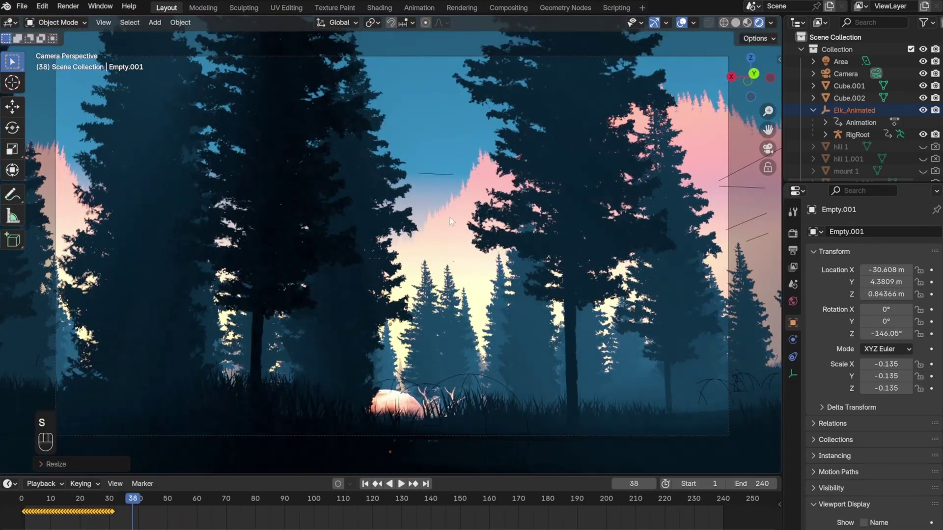
pyautogui.press('space')
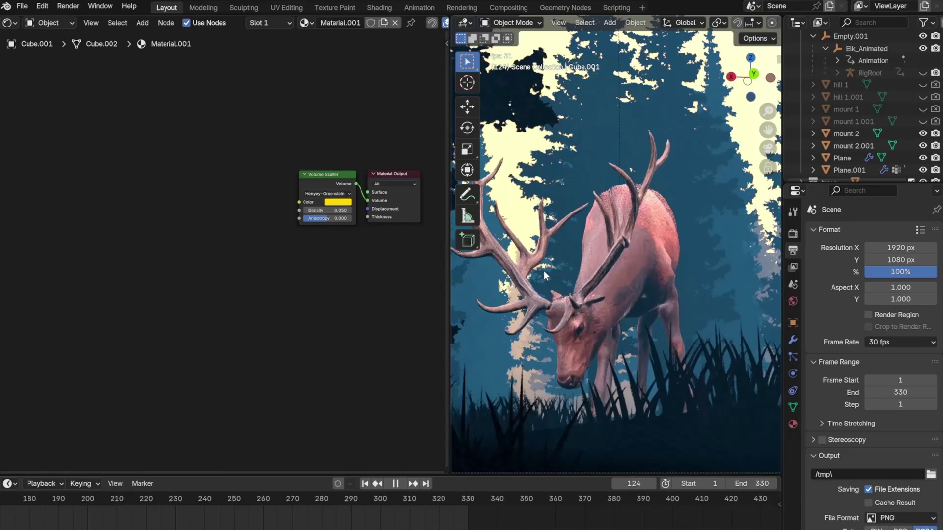
# Step: Set the antler material's emission colour to light blue
pyautogui.press('Escape')
pyautogui.click(571, 249)
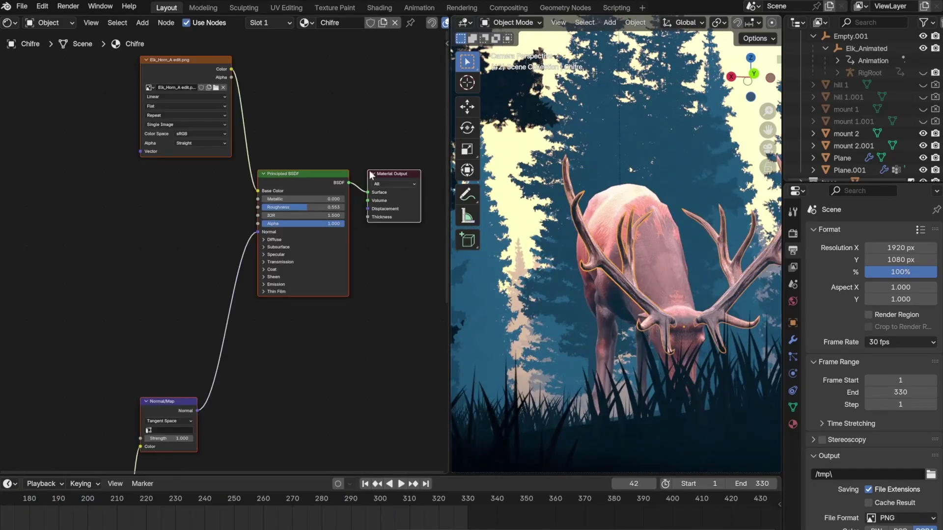
pyautogui.click(267, 289)
pyautogui.click(337, 300)
pyautogui.moveTo(423, 236); pyautogui.dragTo(423, 186)
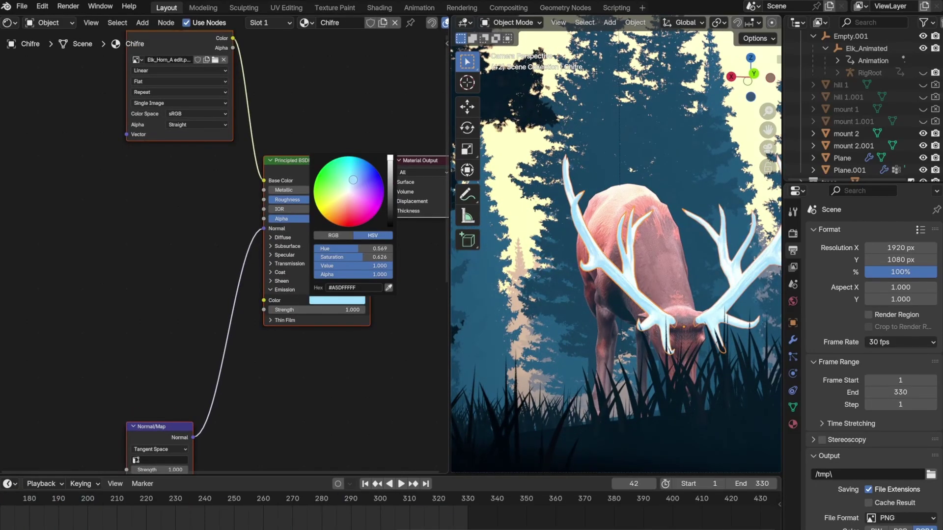
# Step: Play the animation and inspect the hill and elk eye materials
pyautogui.press('space')
pyautogui.click(841, 85)
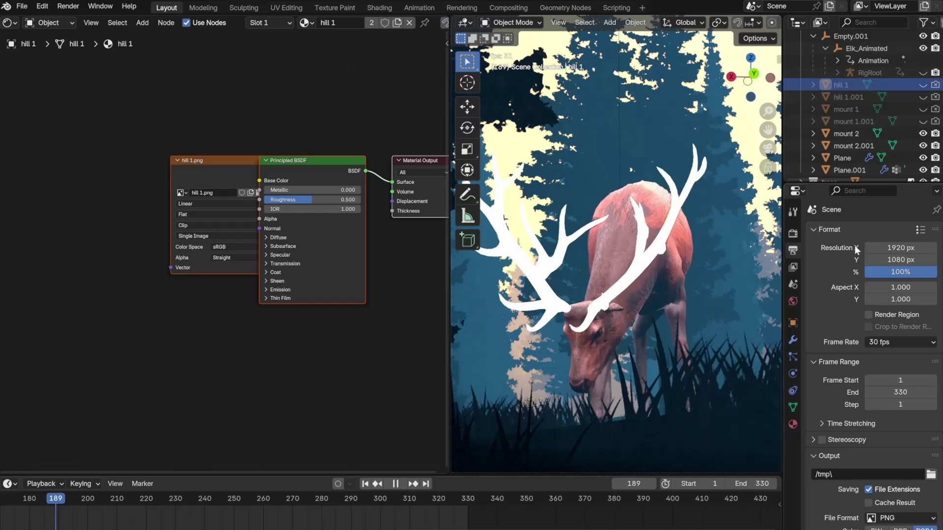
pyautogui.click(685, 262)
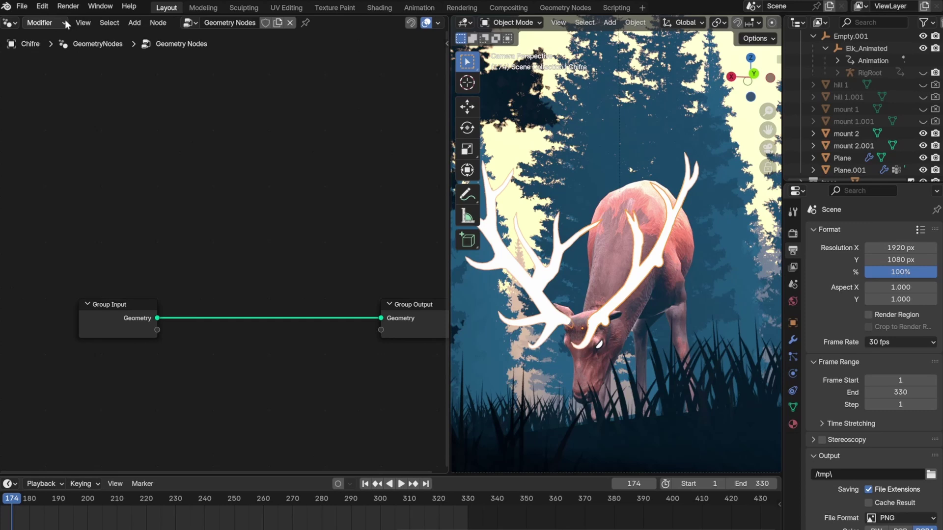
pyautogui.hotkey('ctrl', 'z')
# Step: Switch the left editor to the Compositor, enable Use Nodes and insert a Glare node
pyautogui.click(10, 23)
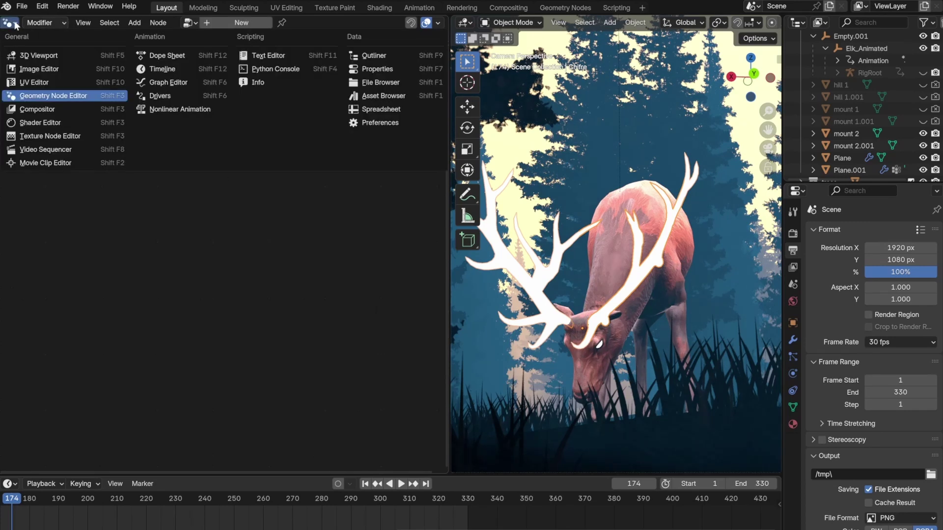
pyautogui.click(34, 109)
pyautogui.click(131, 23)
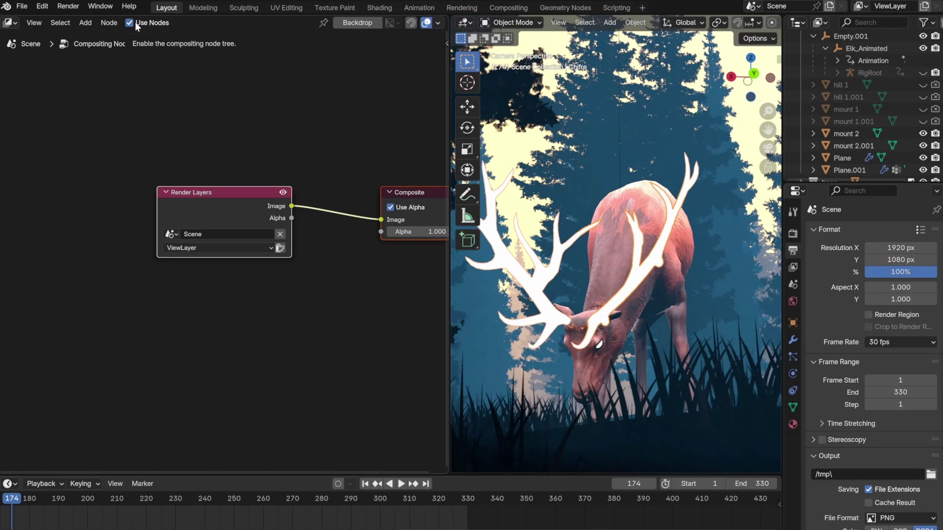
pyautogui.hotkey('shift', 'a')
pyautogui.write('glare')
pyautogui.press('Return')
pyautogui.click(307, 126)
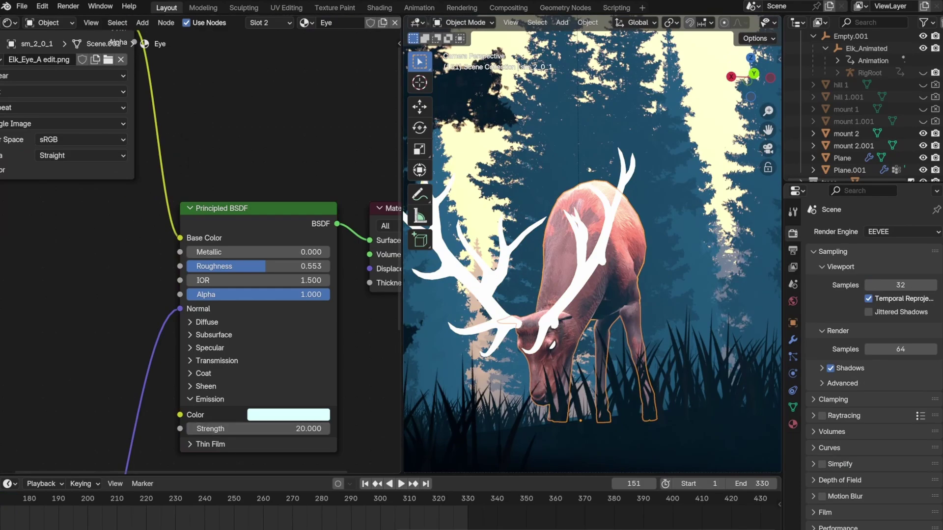
# Step: Render frames to check the glow, then paint magenta flowers on a new bush layer
pyautogui.press('F12')
pyautogui.press('super+Up')
pyautogui.press('Escape')
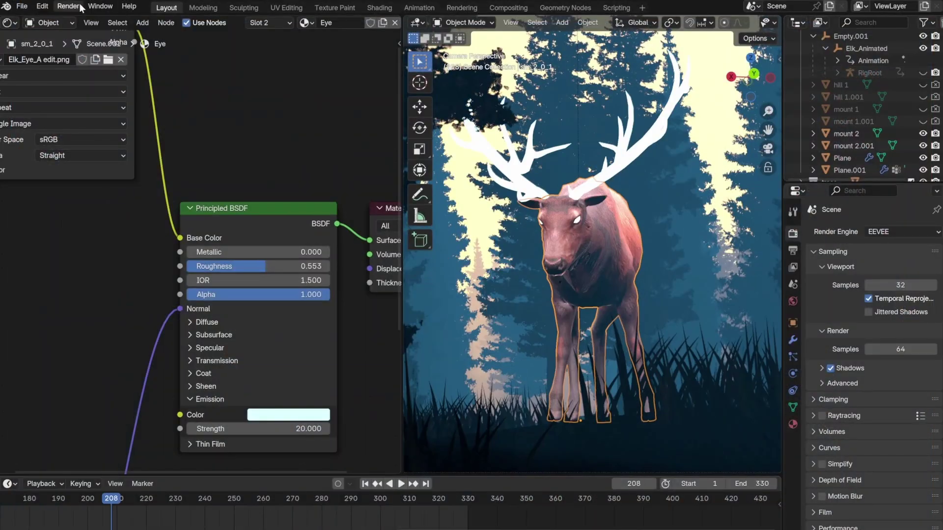
pyautogui.press('F12')
pyautogui.press('super+Up')
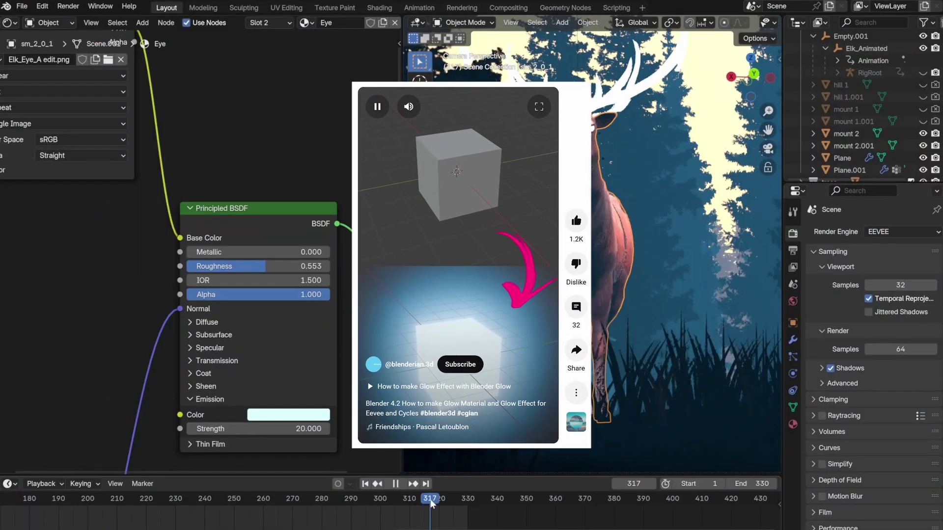
pyautogui.click(95, 6)
pyautogui.click(126, 19)
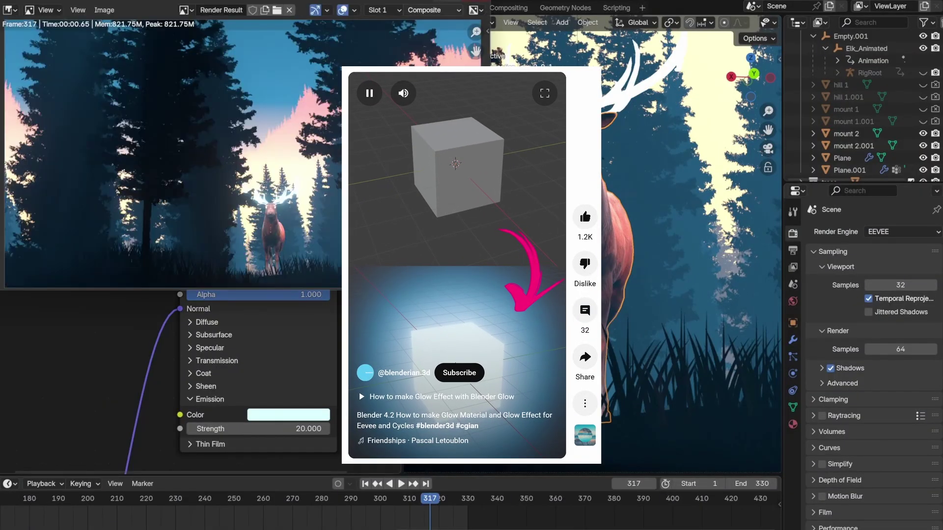
pyautogui.press('super+Up')
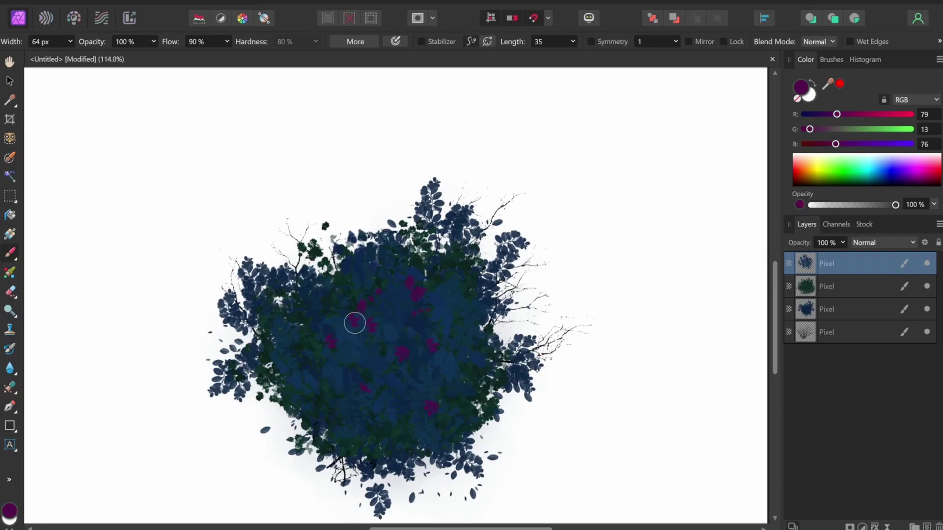
pyautogui.hotkey('ctrl', 'shift', 'n')
pyautogui.moveTo(449, 255); pyautogui.dragTo(351, 313)
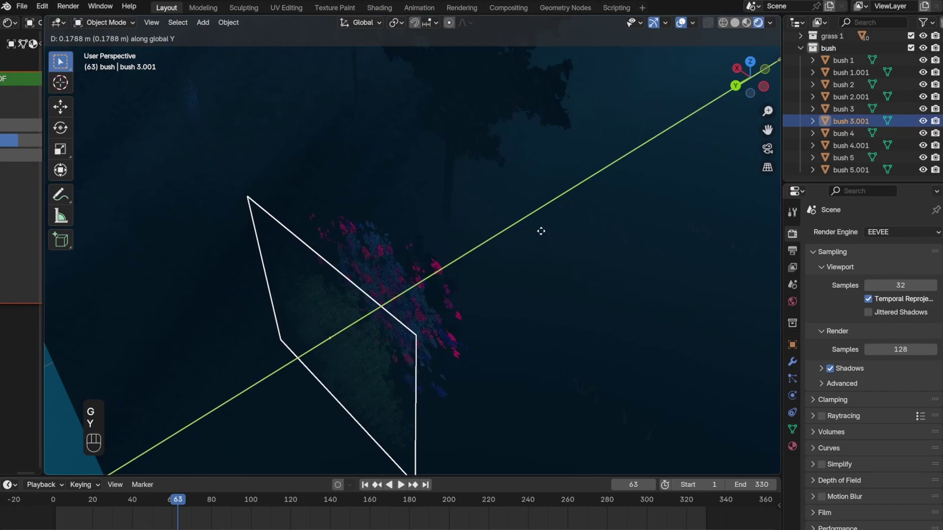
# Step: Rotate the bush plane into place and return to the first frame
pyautogui.press('Return')
pyautogui.press('r')
pyautogui.press('r')
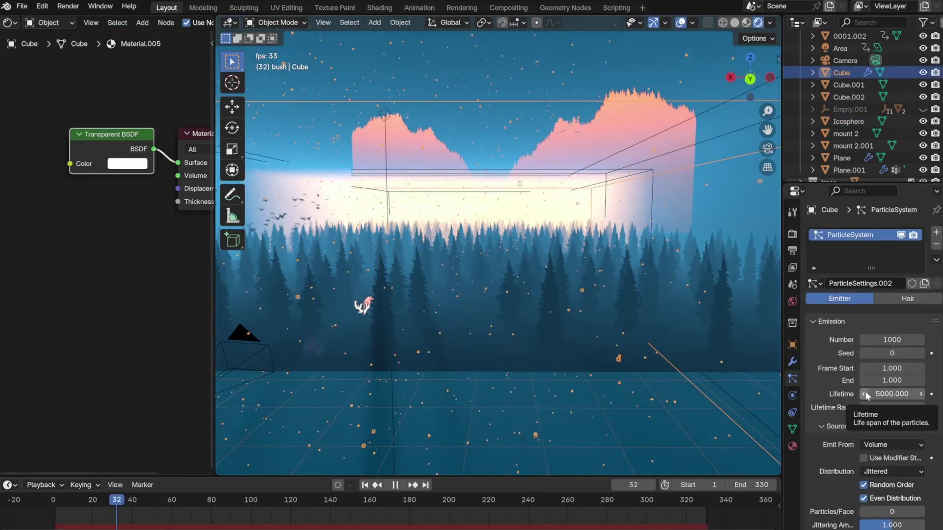
pyautogui.scroll(-8, 865, 391)
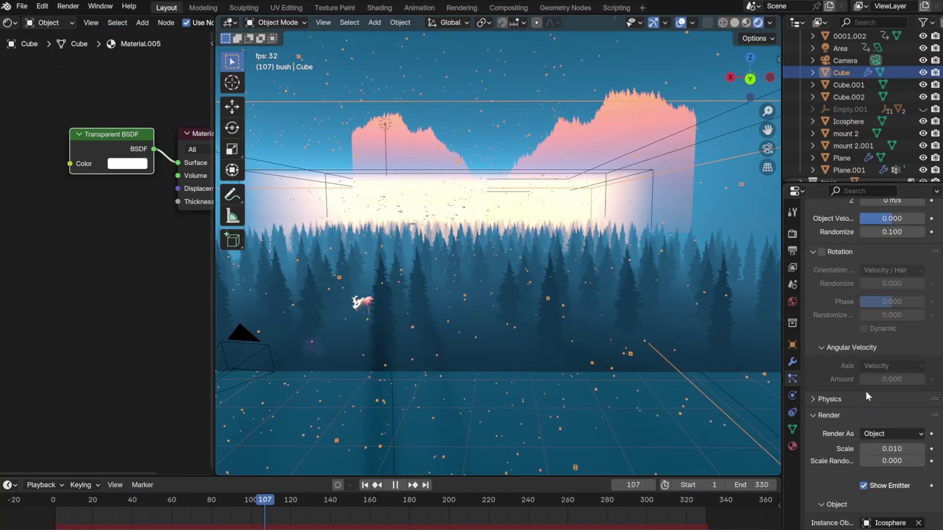
pyautogui.scroll(-10, 856, 350)
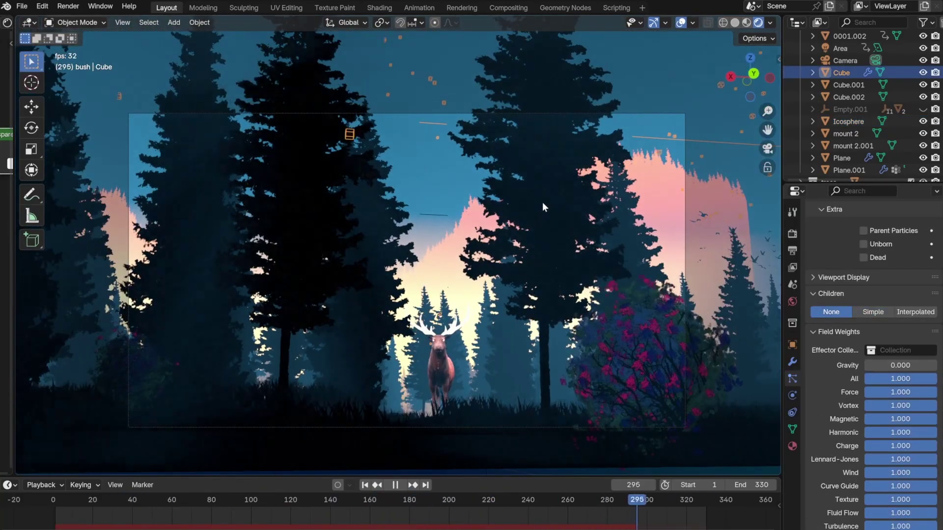
pyautogui.press('Escape')
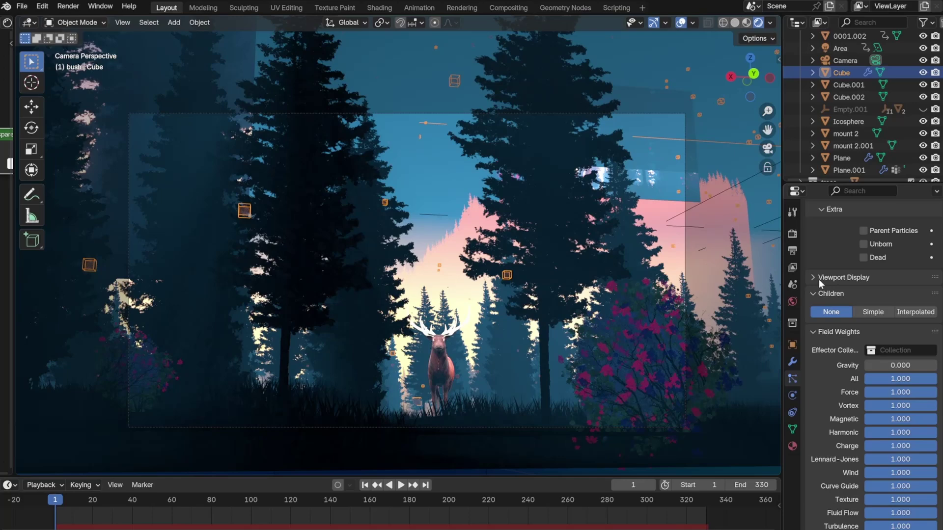
pyautogui.scroll(5, 864, 320)
pyautogui.scroll(15, 865, 320)
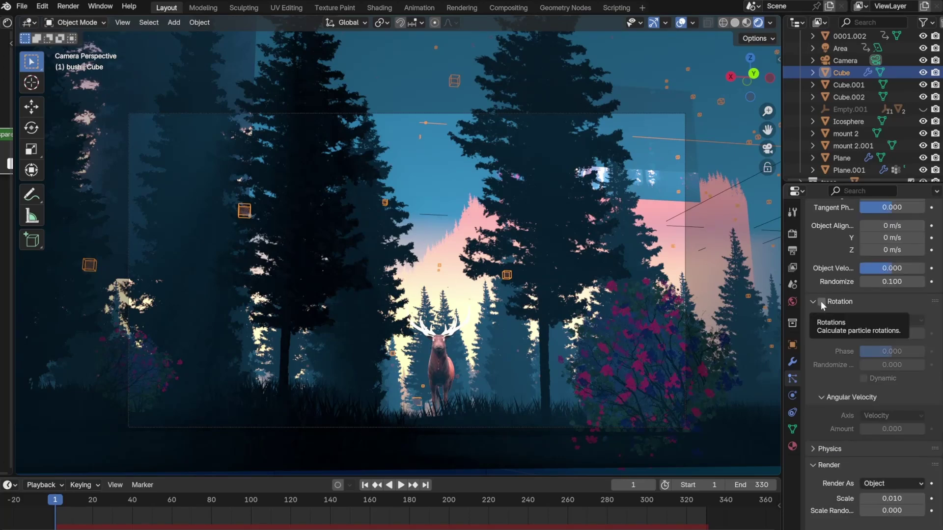
pyautogui.scroll(5, 856, 314)
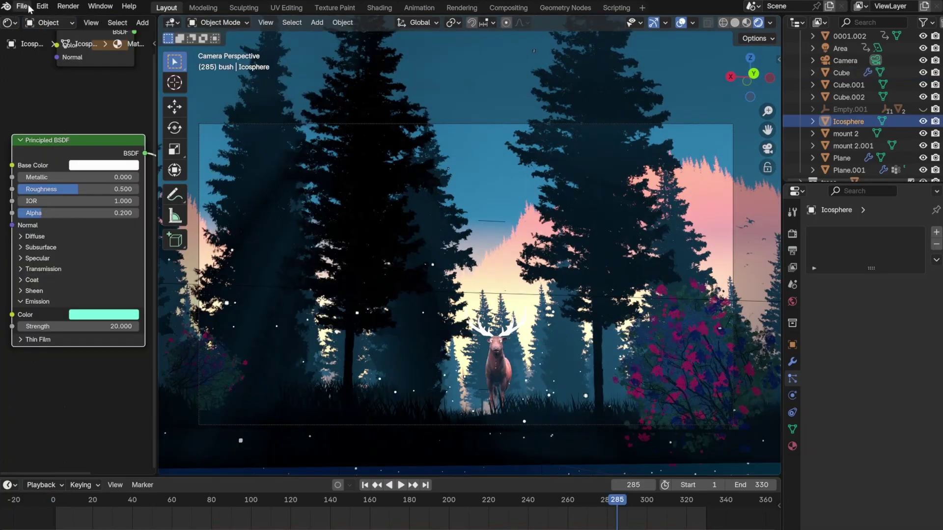
# Step: Render the image and pan to see the whole frame with floating dust
pyautogui.click(68, 6)
pyautogui.click(93, 17)
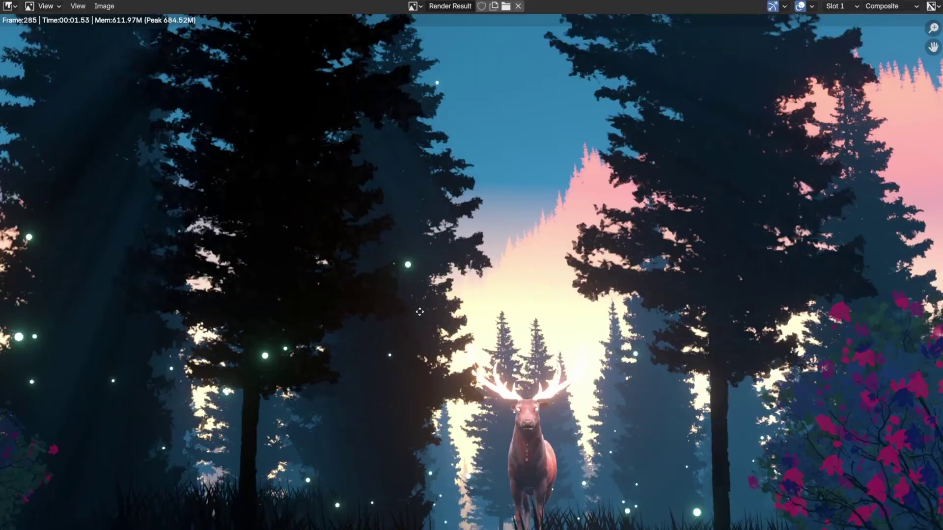
pyautogui.scroll(3, 557, 311)
pyautogui.scroll(-5, 437, 313)
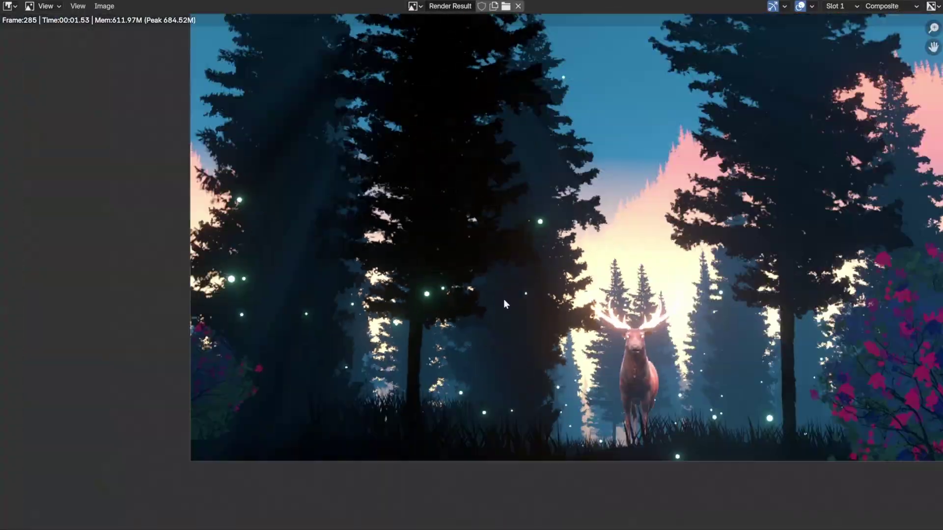
pyautogui.moveTo(503, 299); pyautogui.dragTo(319, 339, button='middle')
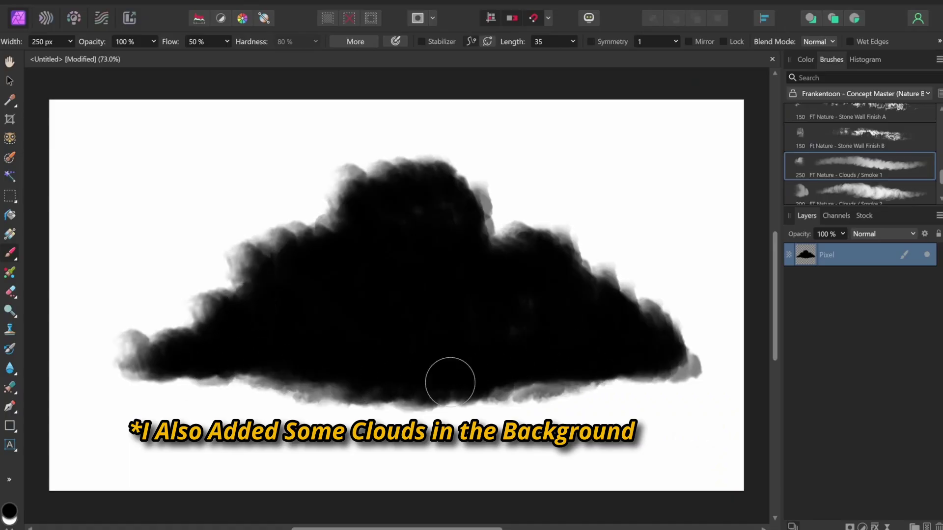
# Step: Darken the cloud's left side and change its gradient colour to orange
pyautogui.moveTo(401, 364); pyautogui.dragTo(237, 362)
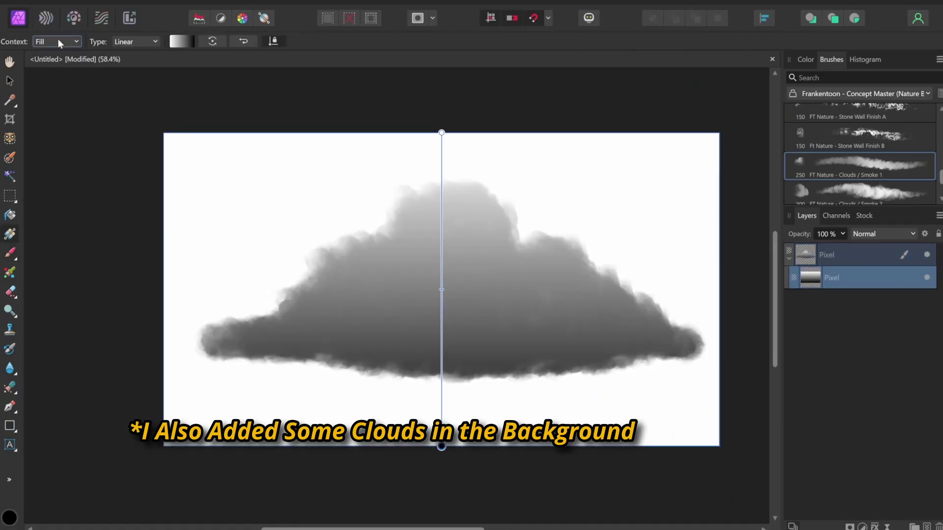
pyautogui.click(67, 272)
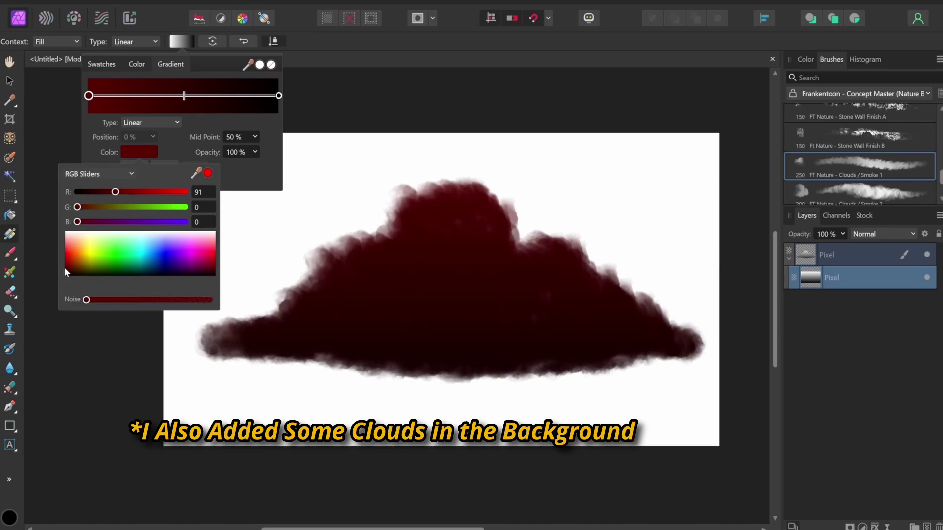
pyautogui.click(81, 243)
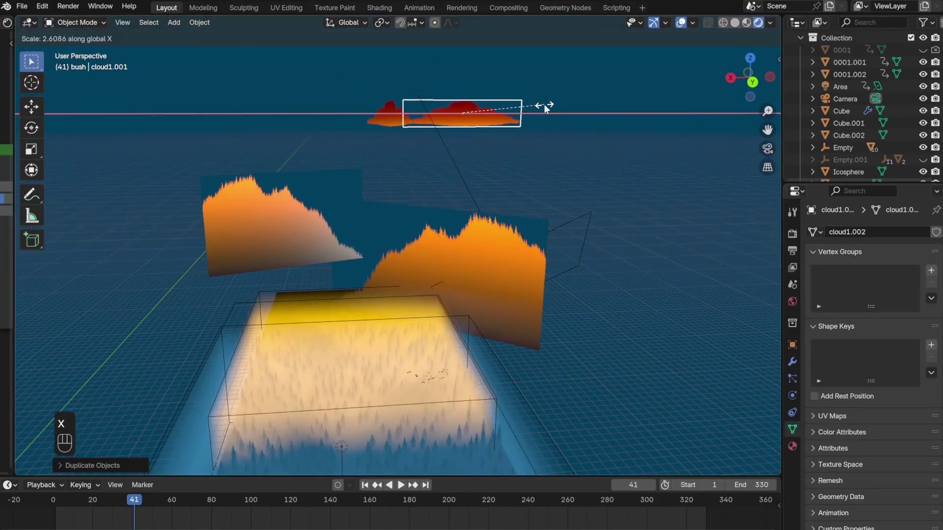
# Step: Rotate and stretch the cloud copy along Y, render, then move it into the sky
pyautogui.press('r')
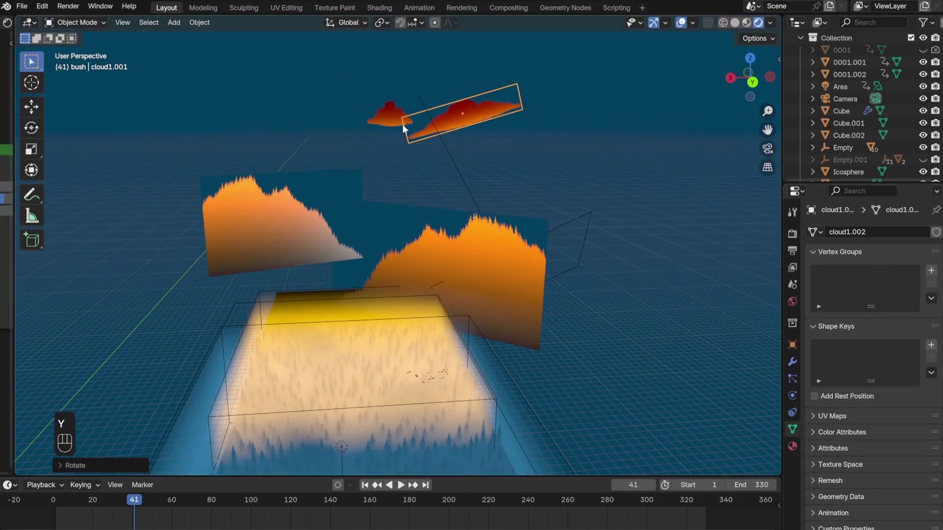
pyautogui.press('y')
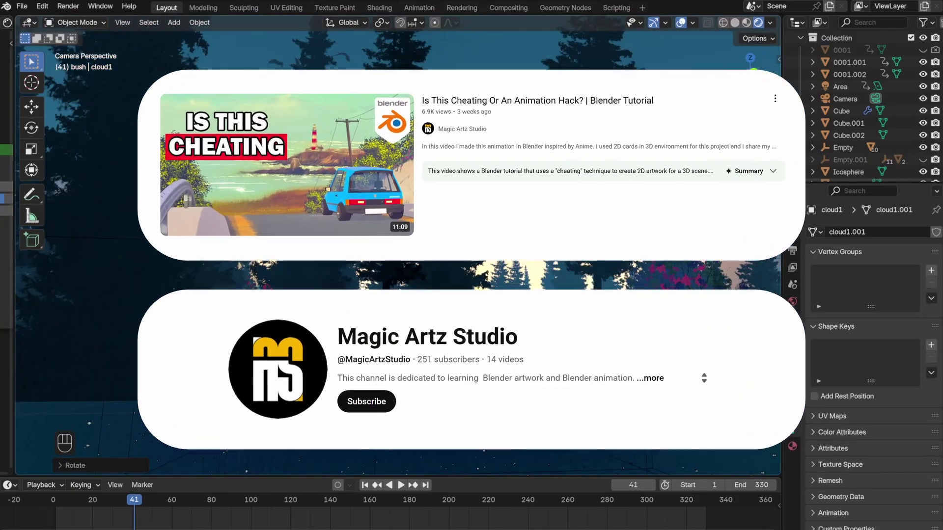
pyautogui.press('s')
pyautogui.press('y')
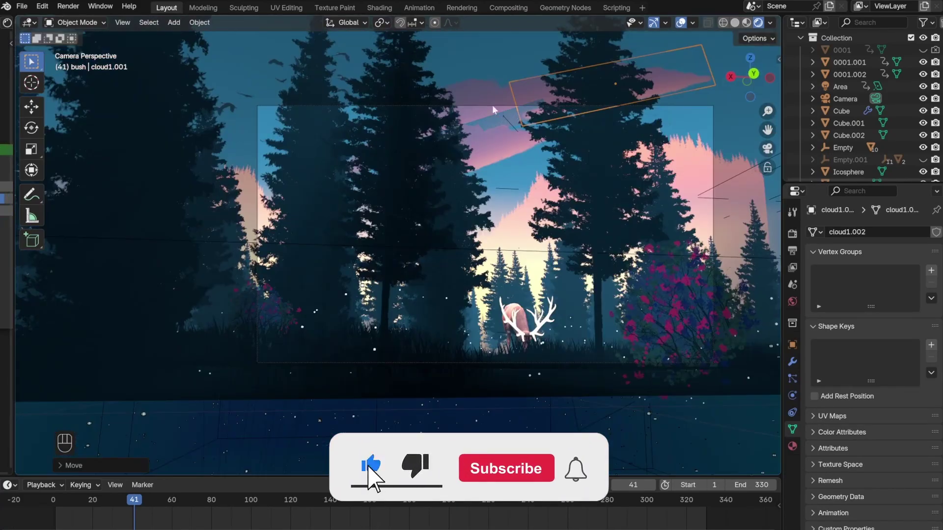
pyautogui.scroll(-4, 798, 157)
pyautogui.scroll(-3, 798, 157)
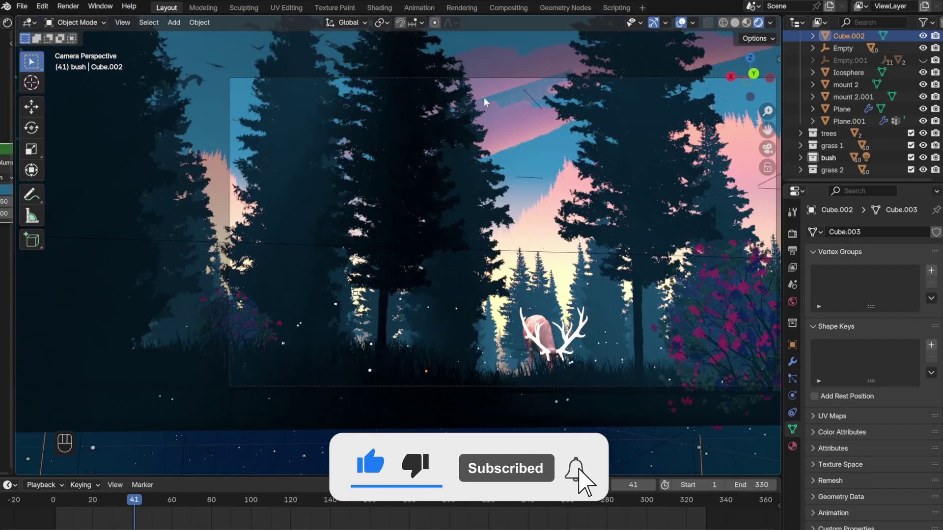
pyautogui.press('F12')
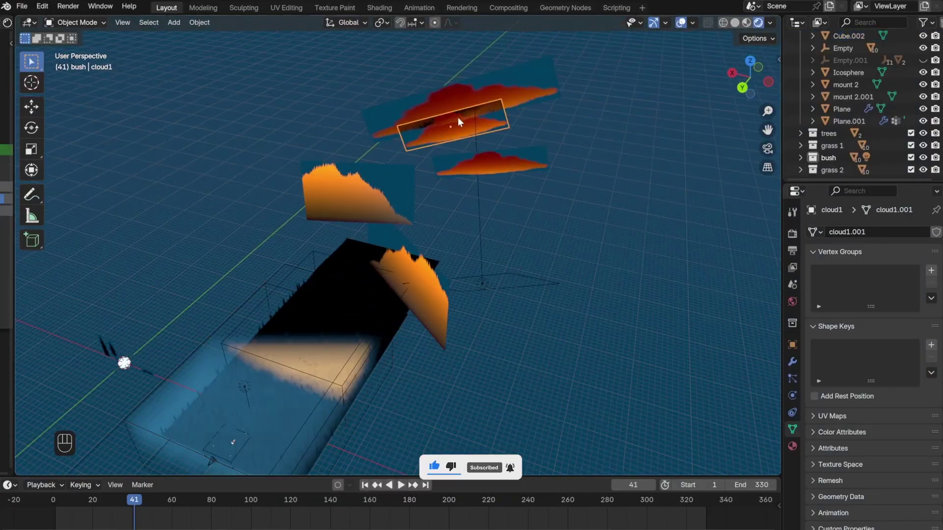
pyautogui.press('g')
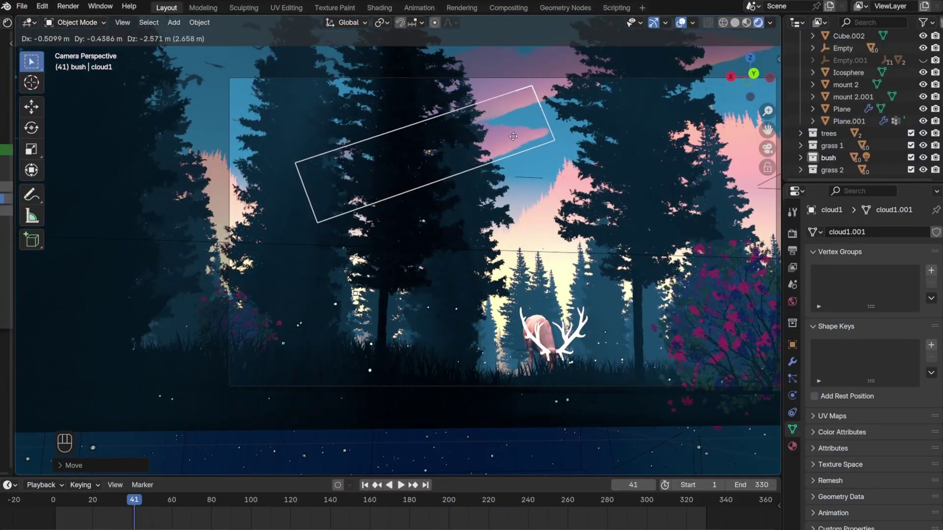